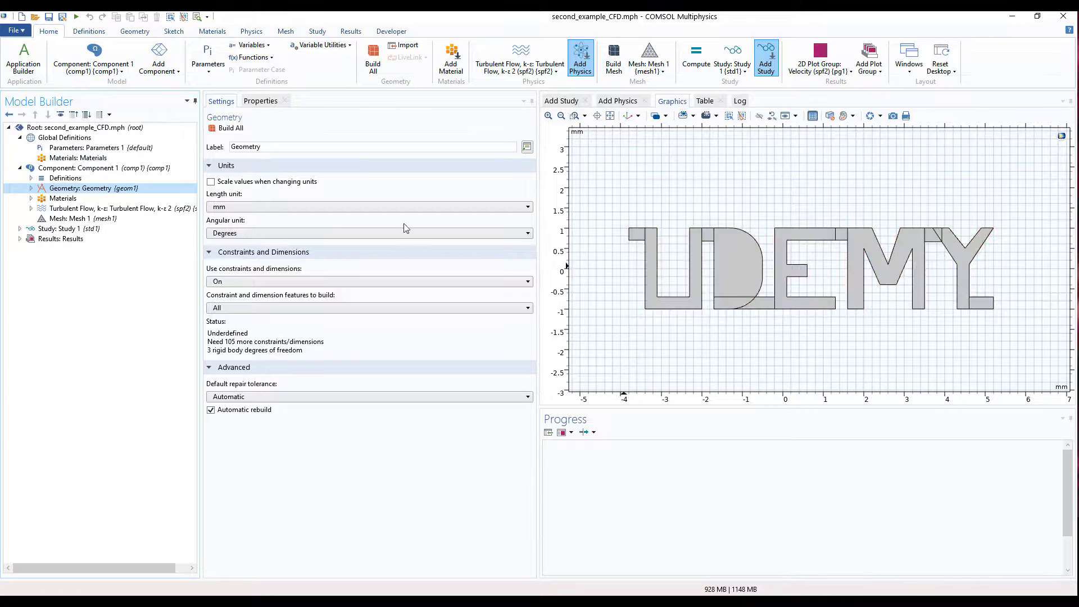
# Step: Review the feature sequence of the letter geometry, the Materials overview and the input objects of Union 1
pyautogui.click(31, 188)
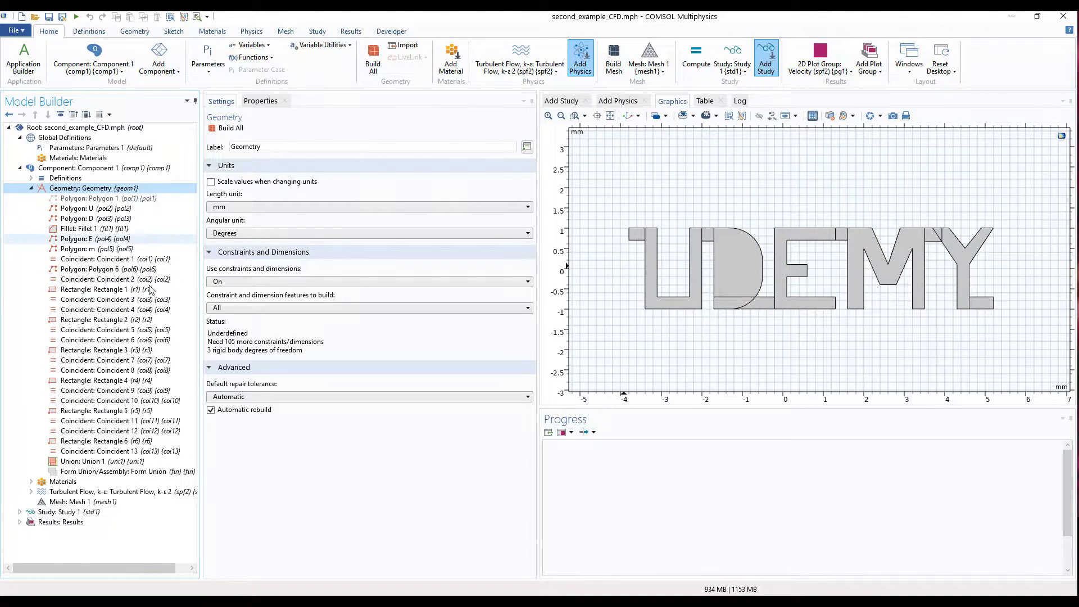
pyautogui.click(31, 188)
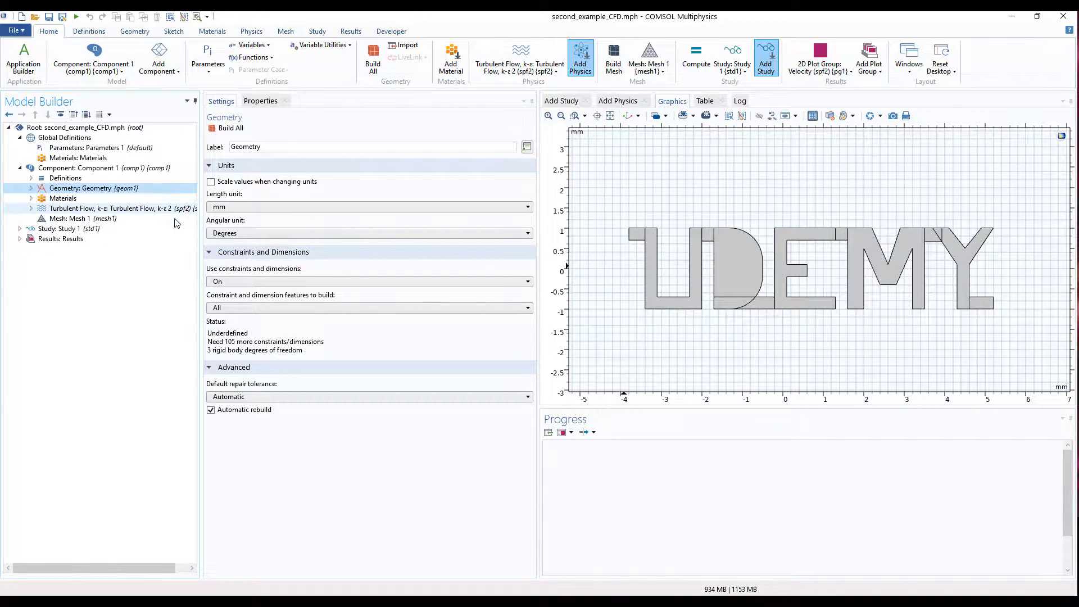
pyautogui.click(59, 200)
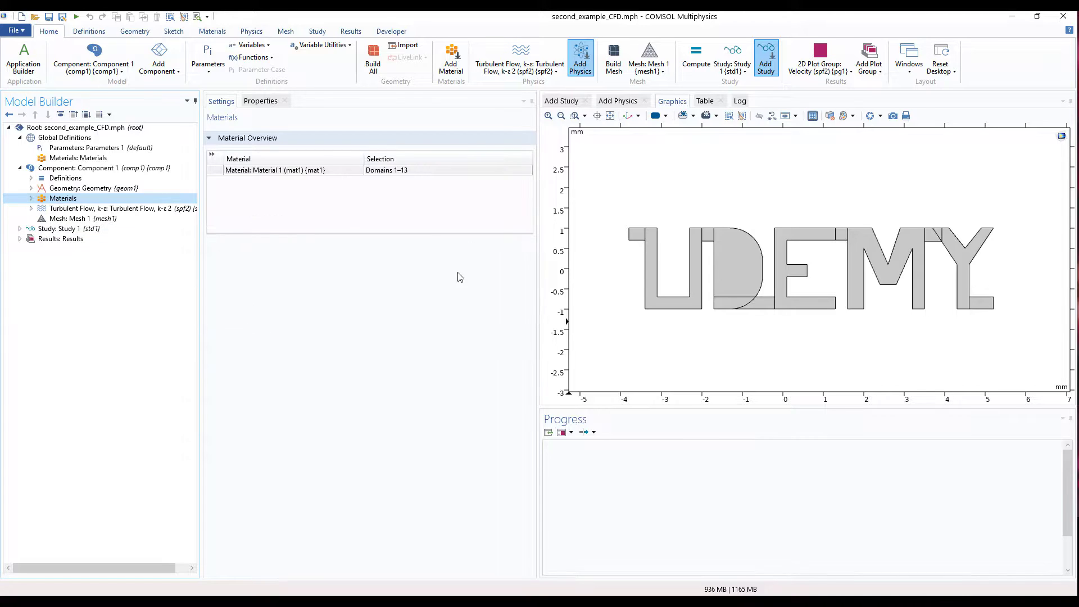
pyautogui.click(31, 198)
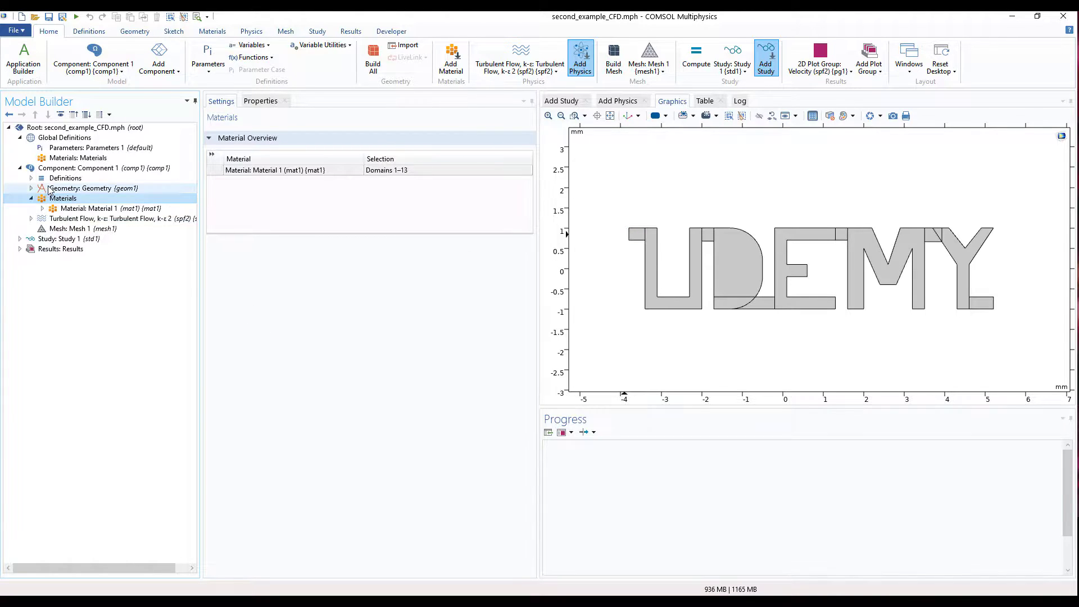
pyautogui.click(32, 188)
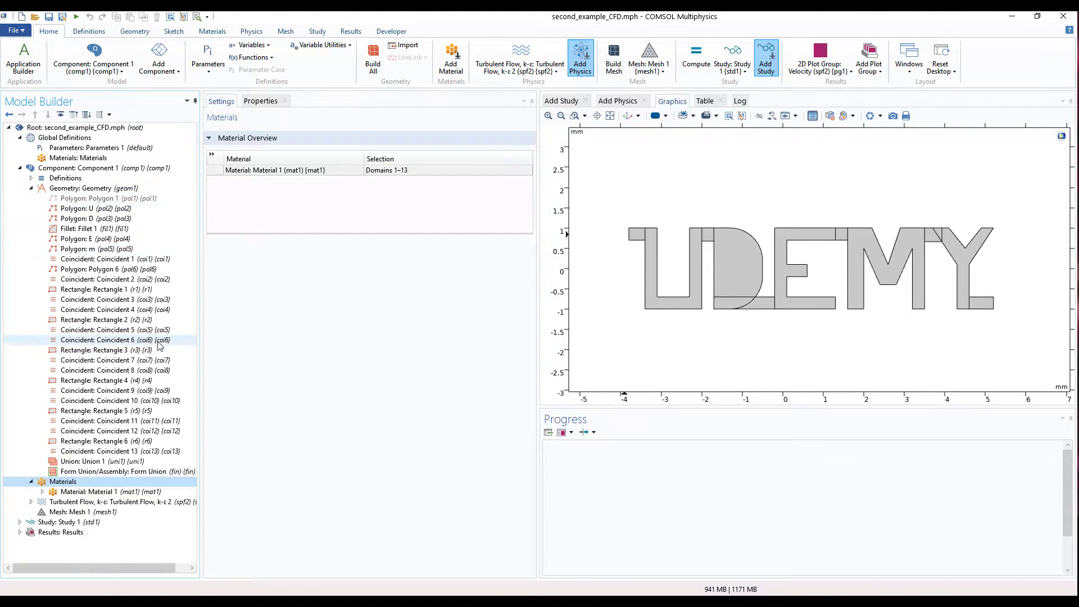
pyautogui.click(96, 461)
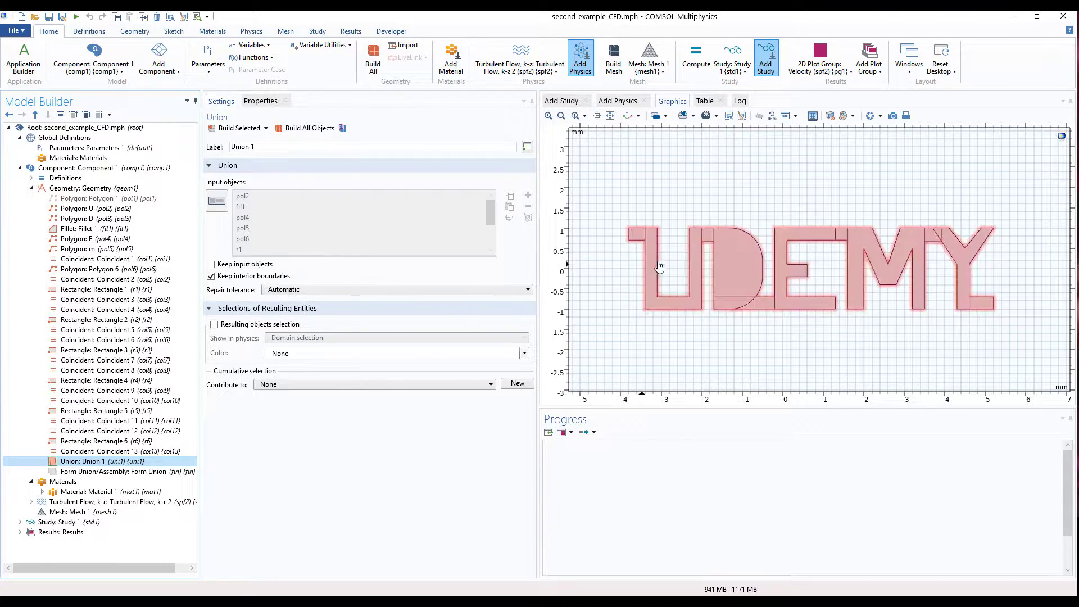
pyautogui.click(31, 188)
# Step: Inspect the properties of Material 1 and the physical model and turbulence settings of the Turbulent Flow interface
pyautogui.click(102, 208)
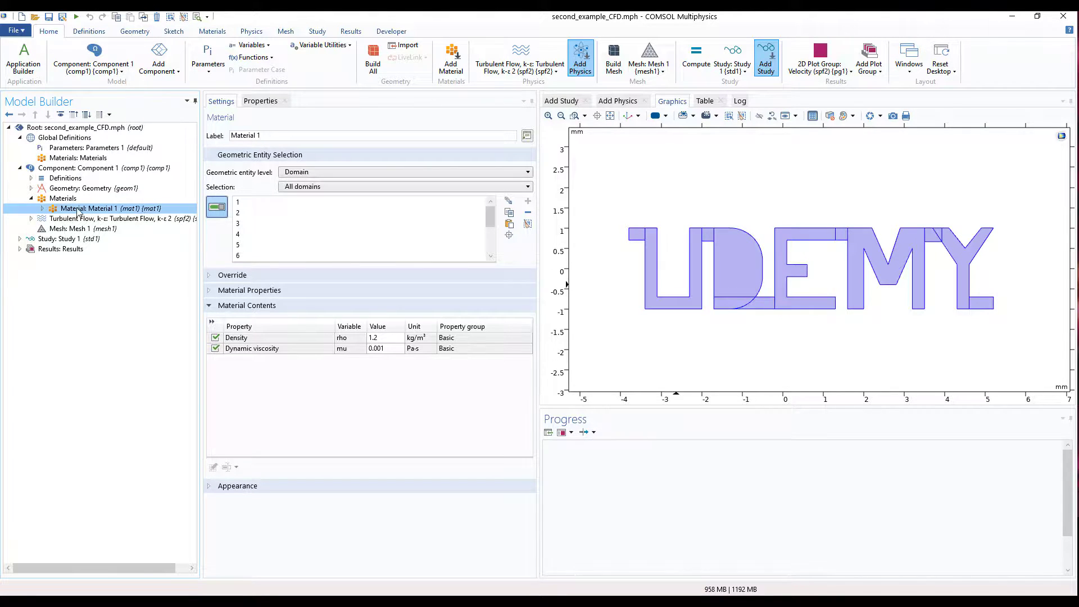
pyautogui.click(31, 198)
pyautogui.click(66, 209)
pyautogui.click(31, 209)
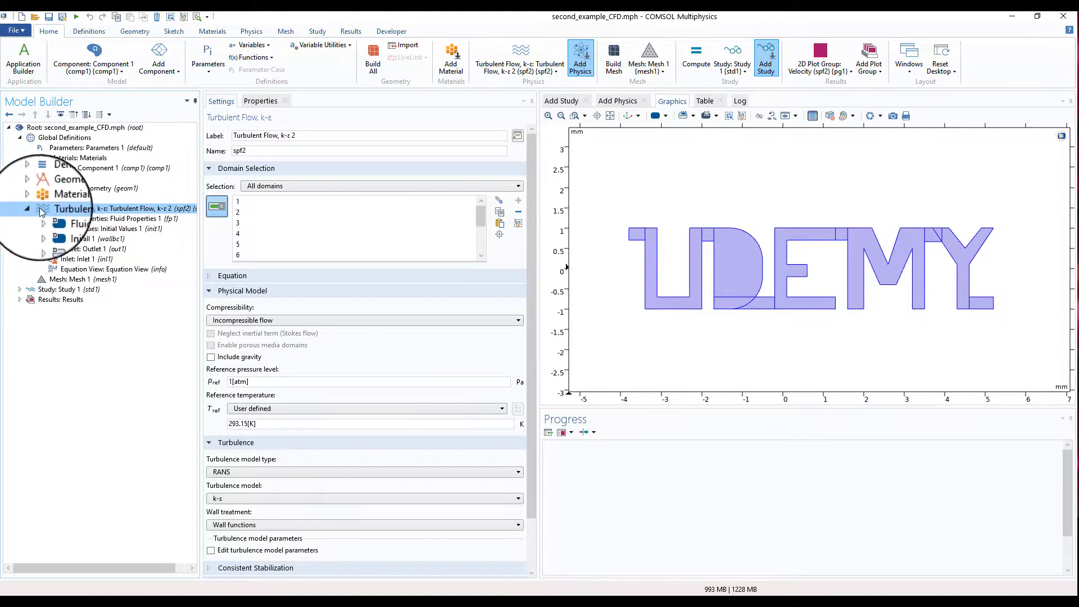
pyautogui.click(31, 209)
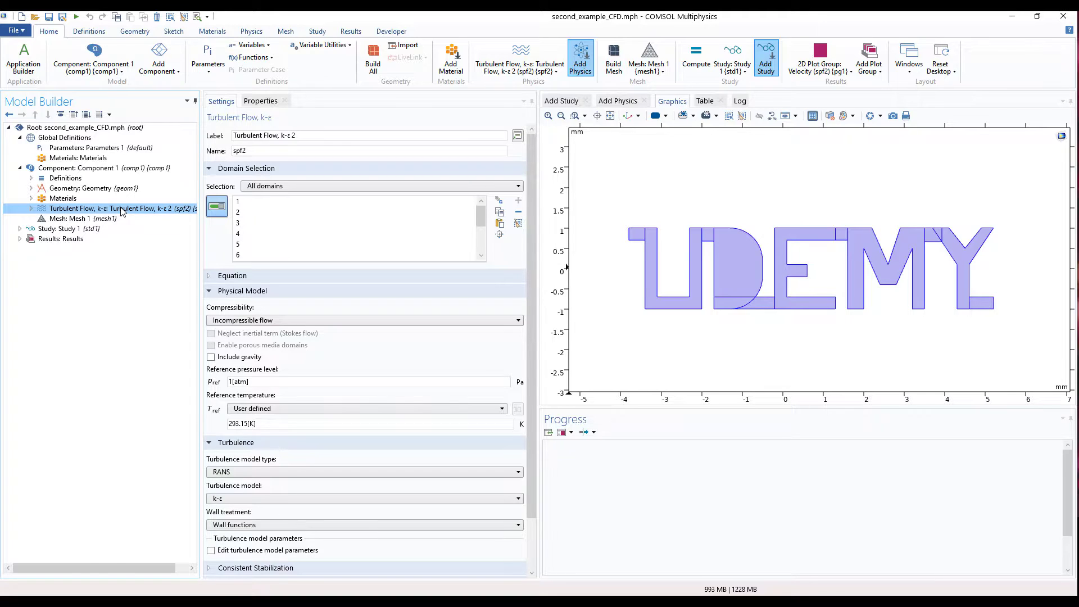
pyautogui.moveTo(113, 208)
pyautogui.mouseDown()
pyautogui.moveTo(145, 207)
pyautogui.moveTo(160, 191)
pyautogui.moveTo(114, 144)
pyautogui.moveTo(128, 135)
pyautogui.mouseUp()
pyautogui.moveTo(137, 208); pyautogui.dragTo(166, 128)
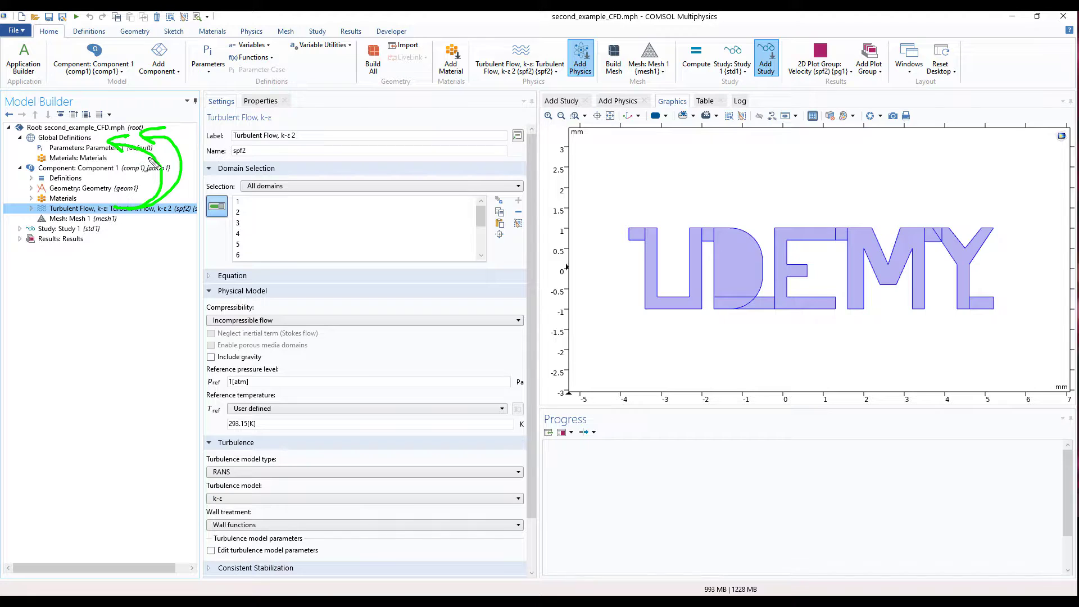
pyautogui.press('Escape')
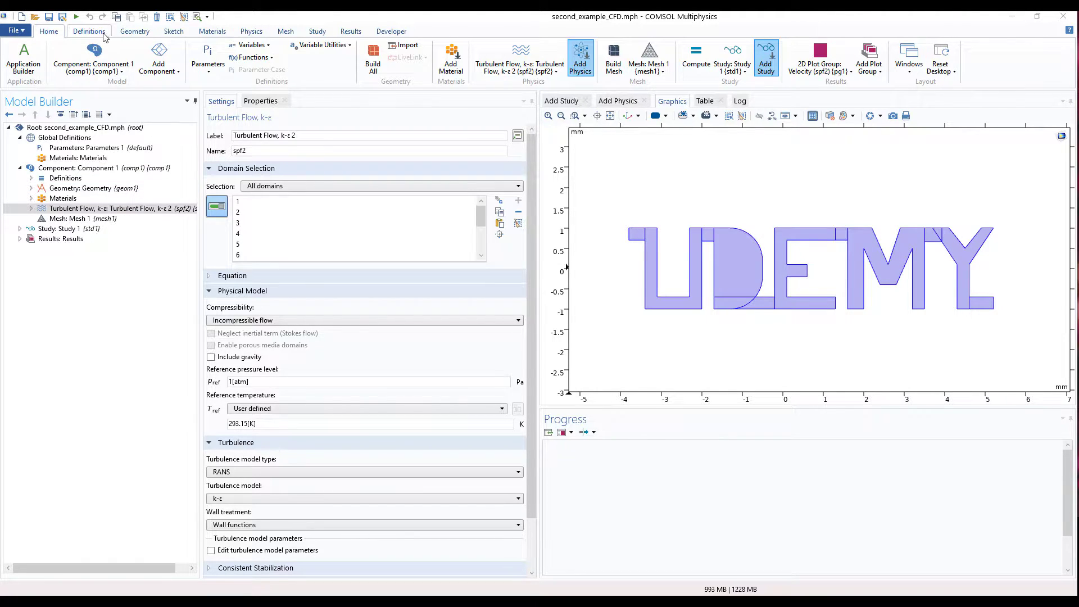
# Step: Assign the short vertical edge at the start of the U to Inlet 1 and the Y's end edge to Outlet 1
pyautogui.click(31, 208)
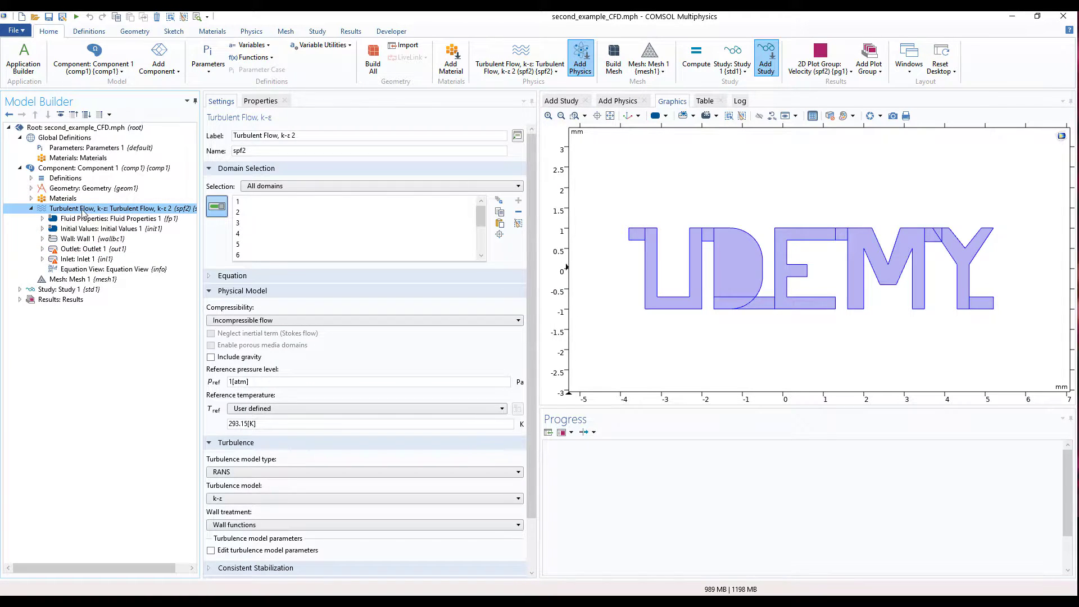
pyautogui.click(93, 251)
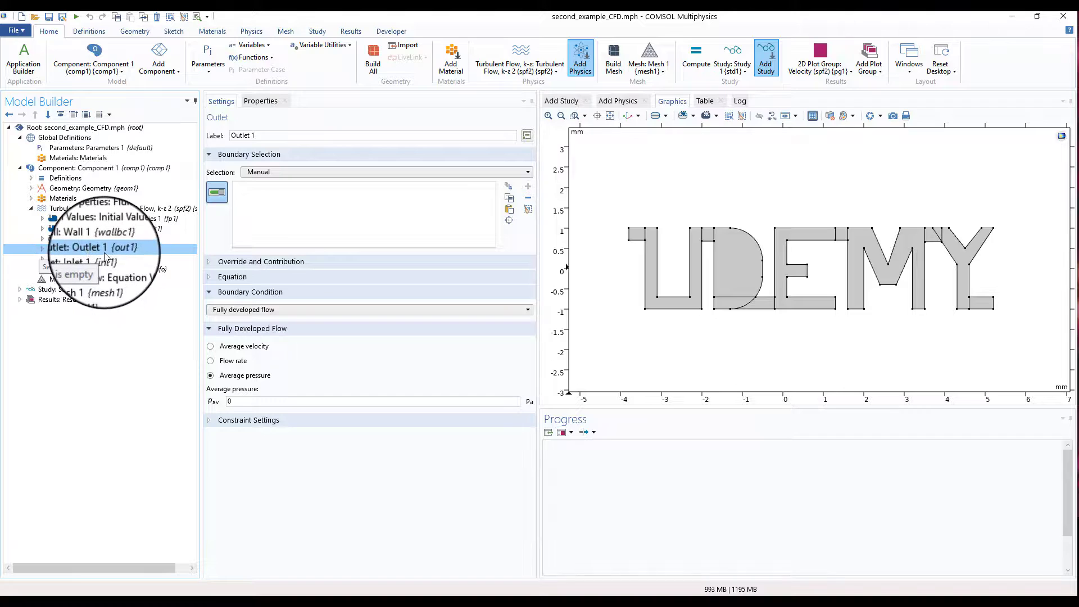
pyautogui.click(92, 259)
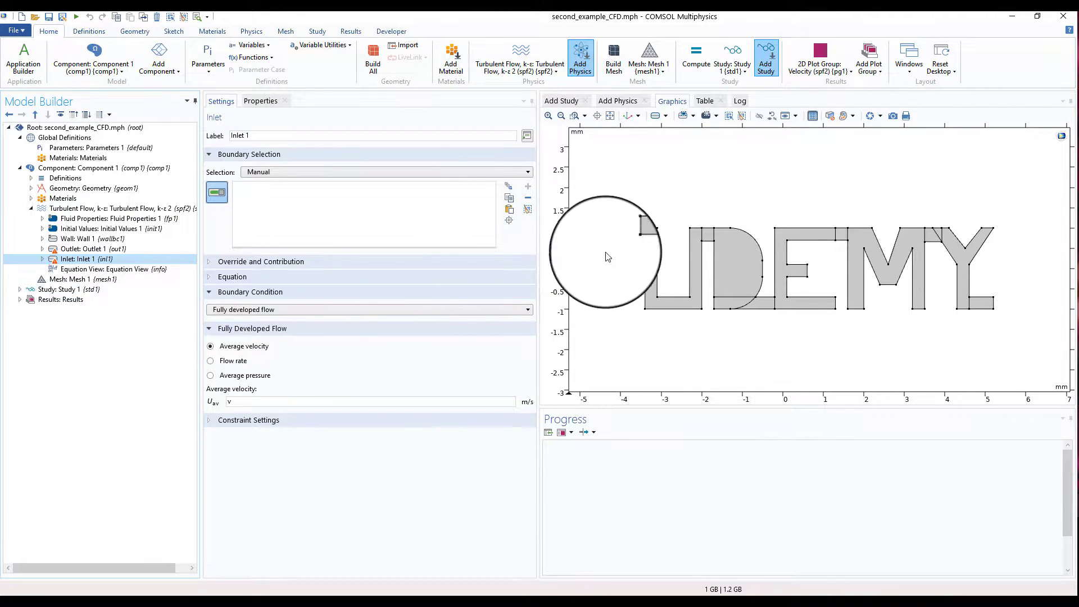
pyautogui.click(629, 233)
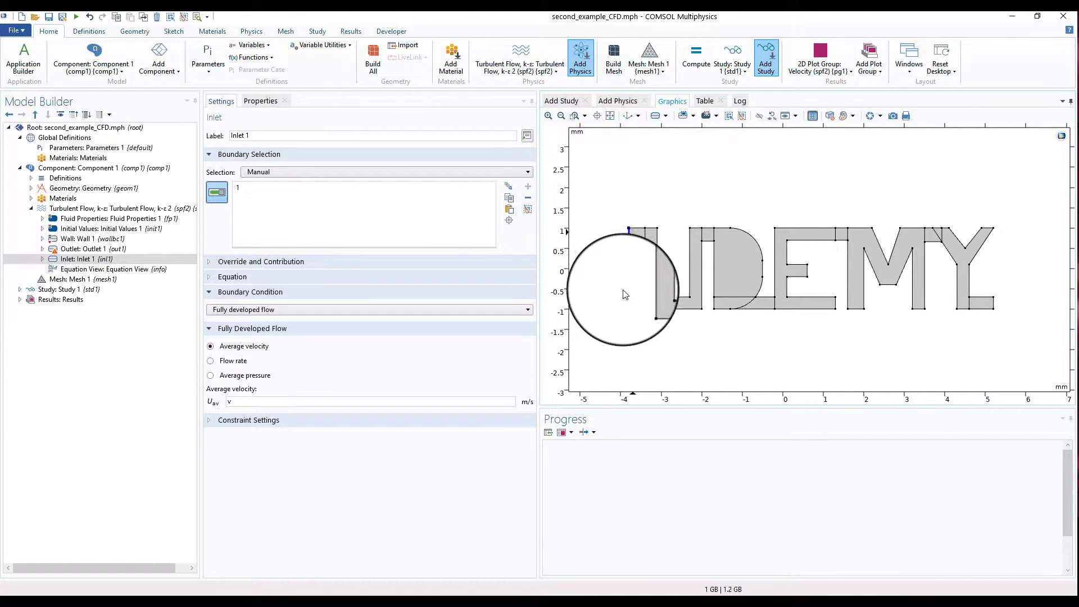
pyautogui.click(104, 251)
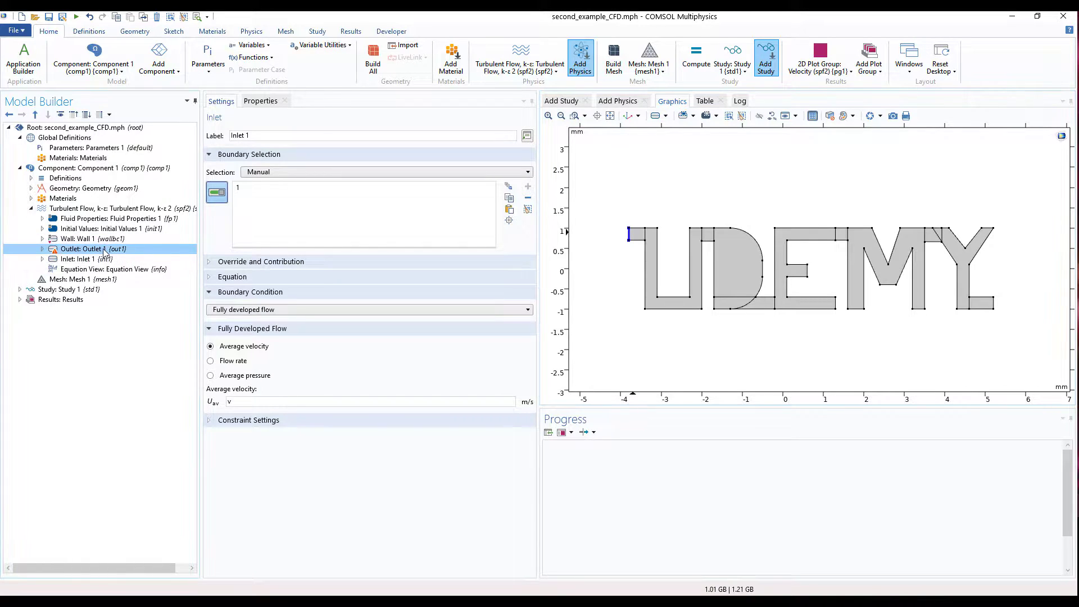
pyautogui.click(993, 306)
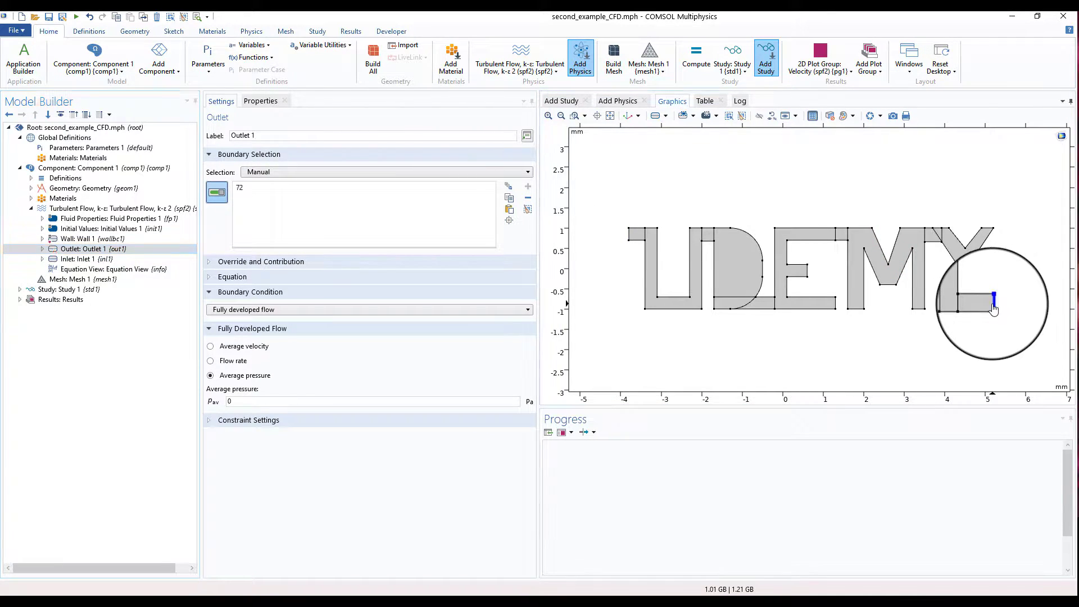
# Step: Check the average velocity expression of Inlet 1 and its definition in the global parameters
pyautogui.click(107, 260)
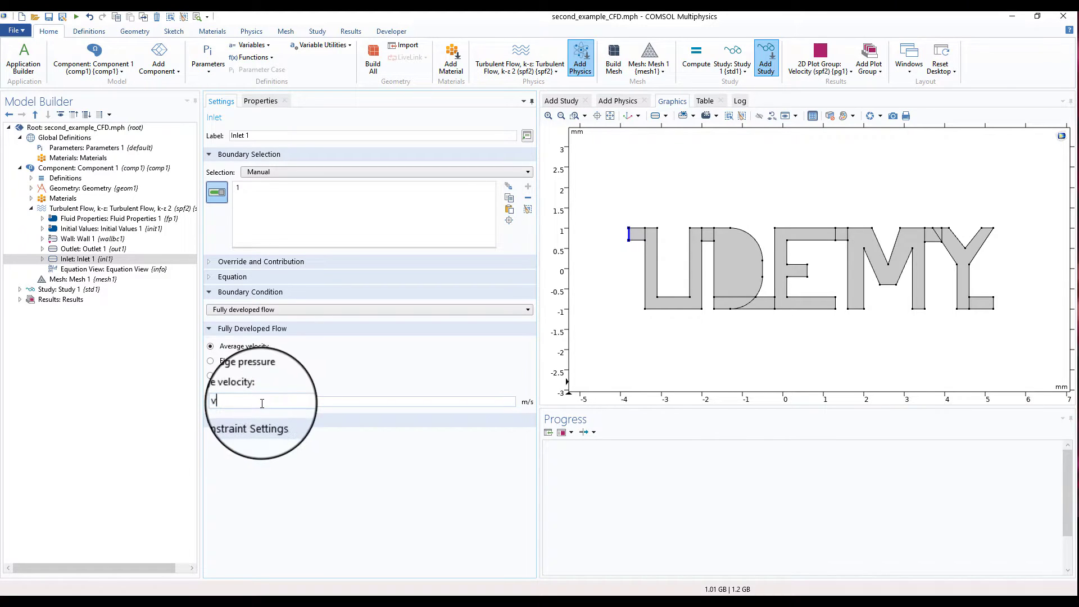
pyautogui.moveTo(231, 402); pyautogui.dragTo(224, 403)
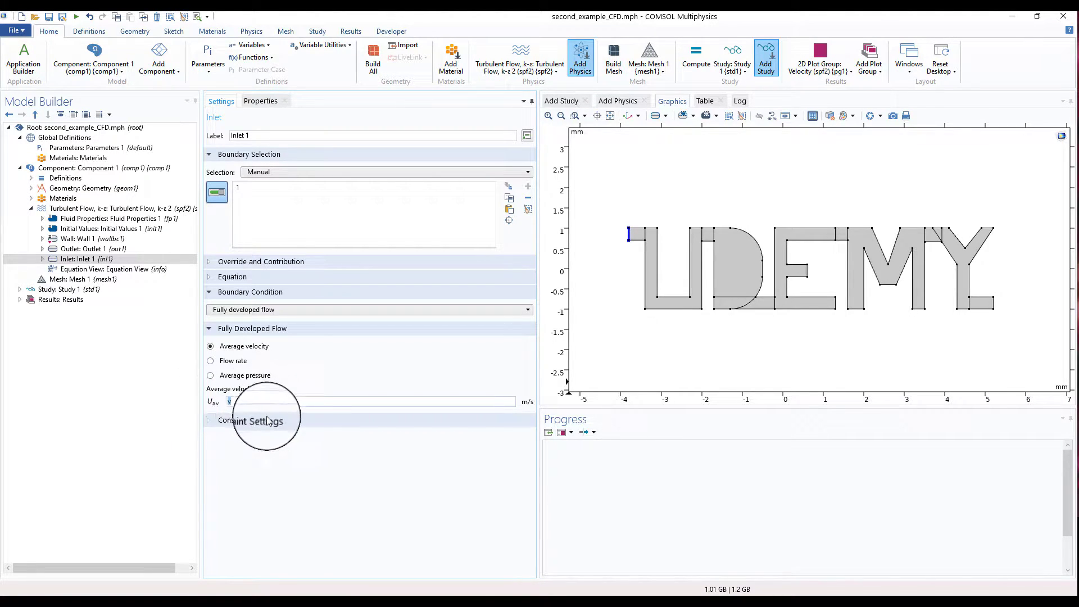
pyautogui.click(81, 148)
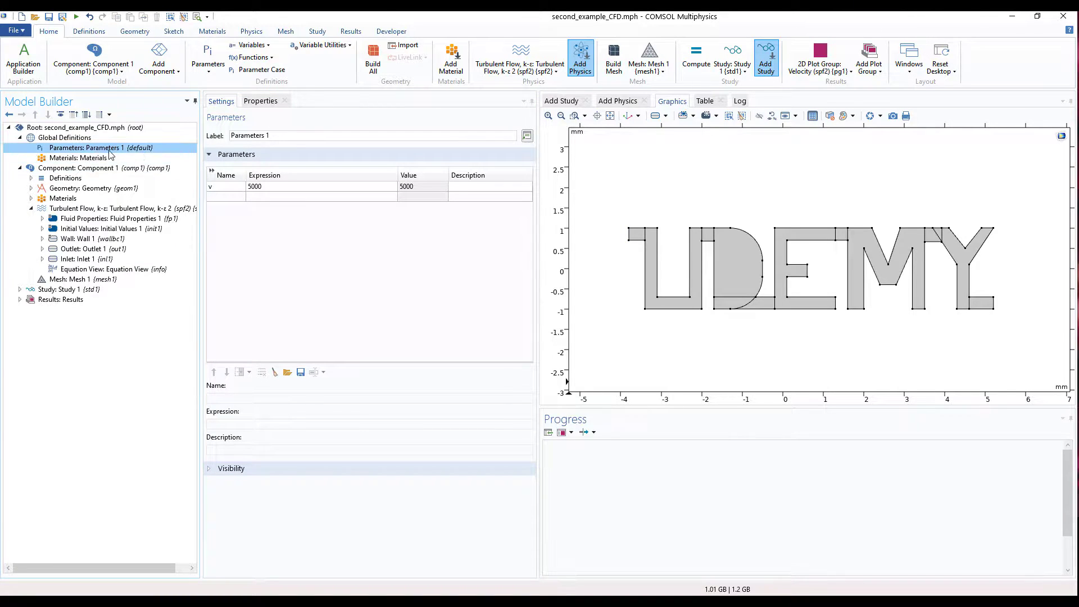
pyautogui.click(81, 209)
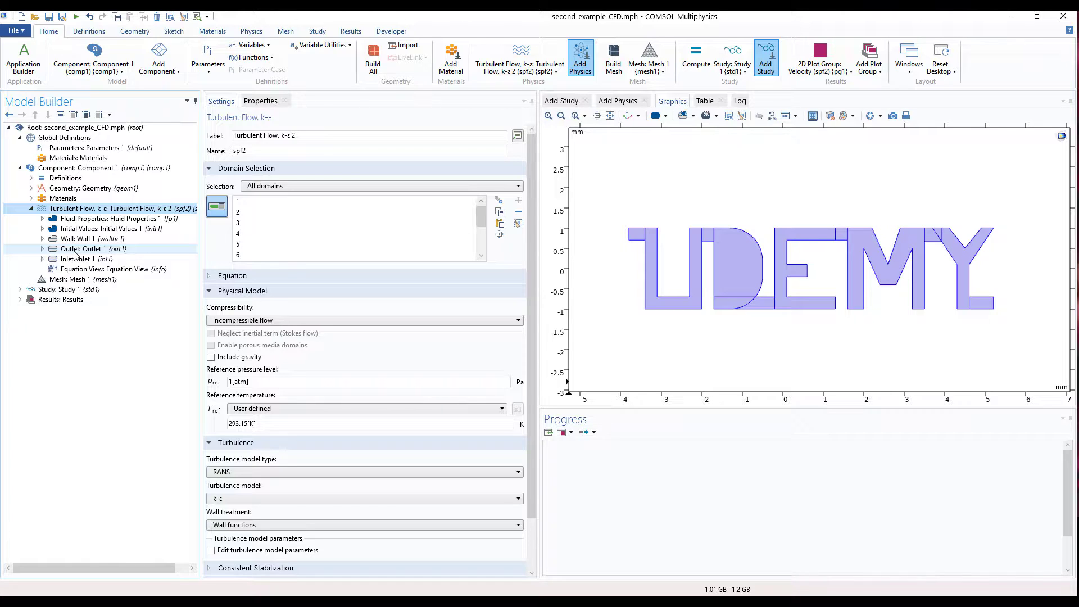
pyautogui.moveTo(592, 233); pyautogui.dragTo(611, 240)
pyautogui.moveTo(607, 237); pyautogui.dragTo(606, 245)
pyautogui.moveTo(608, 228); pyautogui.dragTo(614, 235)
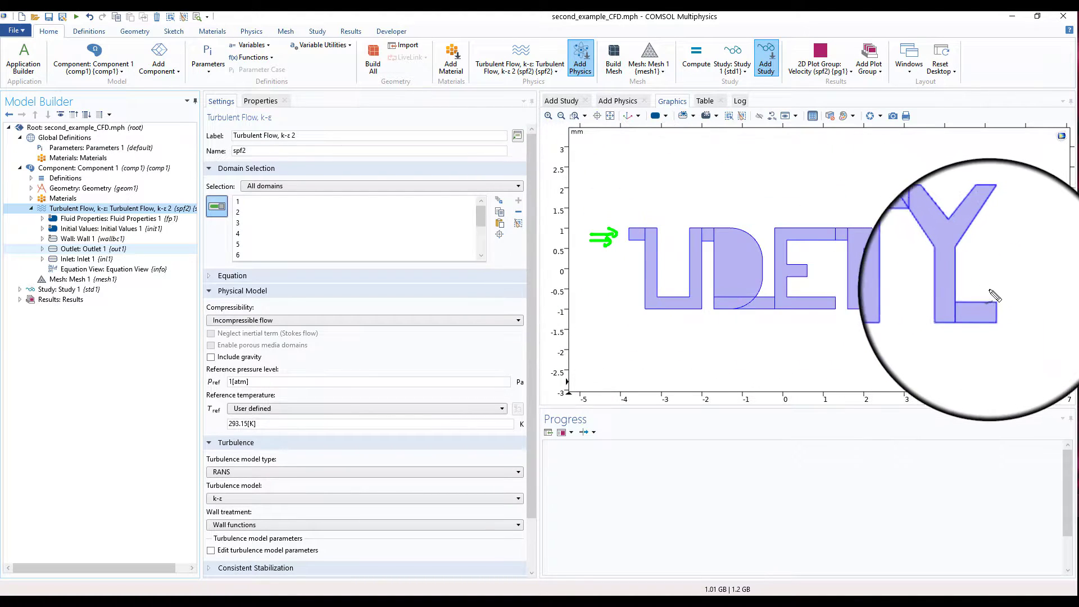
pyautogui.moveTo(995, 292); pyautogui.dragTo(1030, 291)
pyautogui.moveTo(990, 308); pyautogui.dragTo(1027, 305)
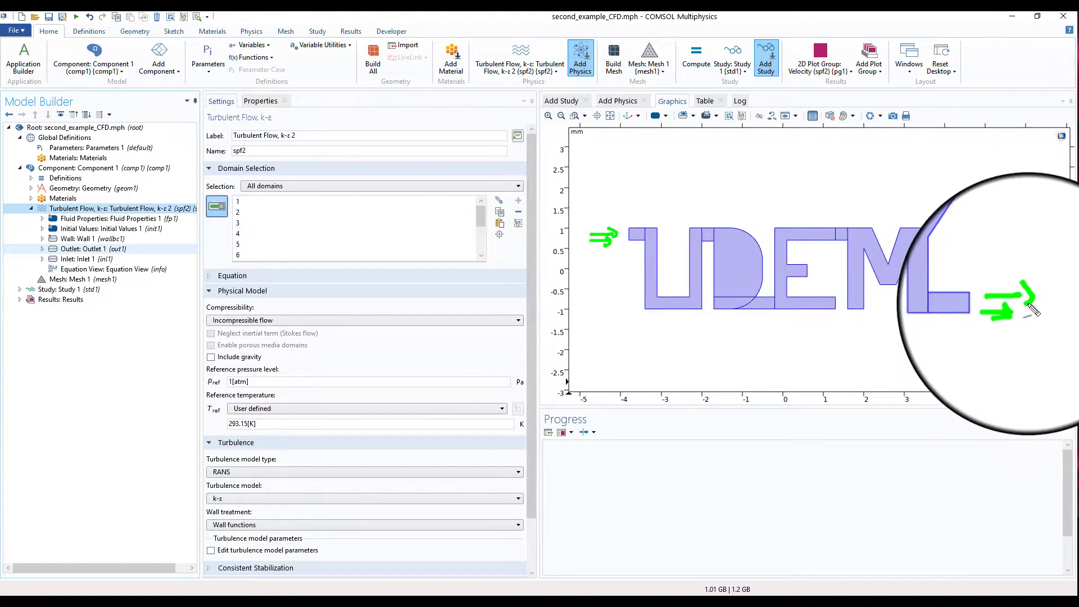
pyautogui.moveTo(591, 233)
pyautogui.mouseDown()
pyautogui.moveTo(671, 303)
pyautogui.moveTo(719, 234)
pyautogui.moveTo(781, 298)
pyautogui.moveTo(804, 239)
pyautogui.moveTo(865, 236)
pyautogui.moveTo(867, 256)
pyautogui.moveTo(899, 271)
pyautogui.moveTo(927, 245)
pyautogui.moveTo(996, 313)
pyautogui.mouseUp()
pyautogui.moveTo(795, 223); pyautogui.dragTo(806, 247)
pyautogui.moveTo(696, 217)
pyautogui.mouseDown()
pyautogui.moveTo(716, 246)
pyautogui.moveTo(705, 256)
pyautogui.mouseUp()
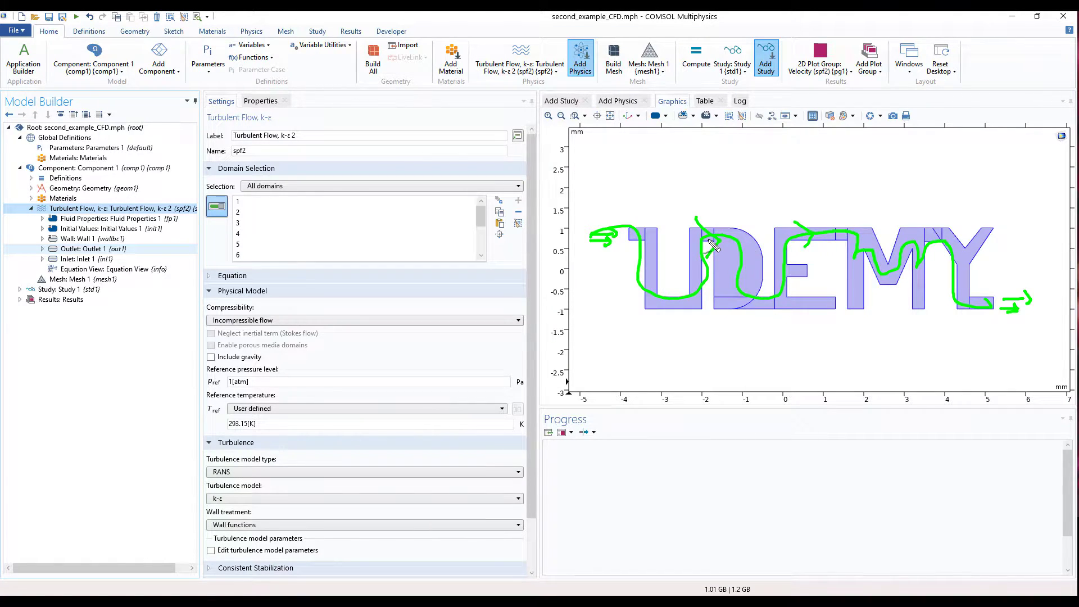
pyautogui.press('Escape')
# Step: Examine which boundaries are assigned to the wall, outlet and inlet conditions of the Turbulent Flow interface
pyautogui.doubleClick(103, 209)
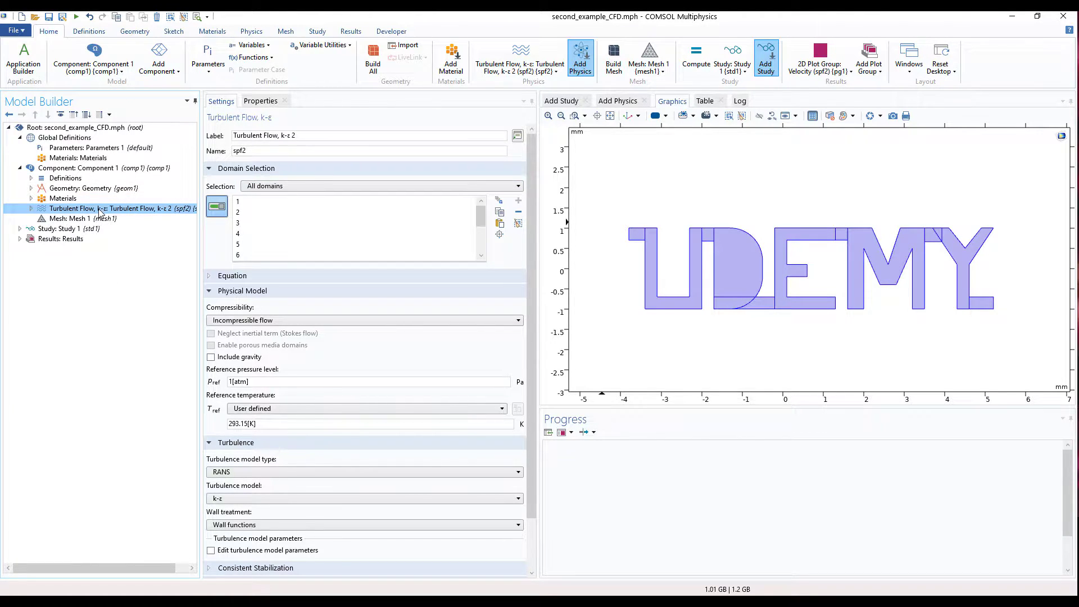
pyautogui.click(31, 208)
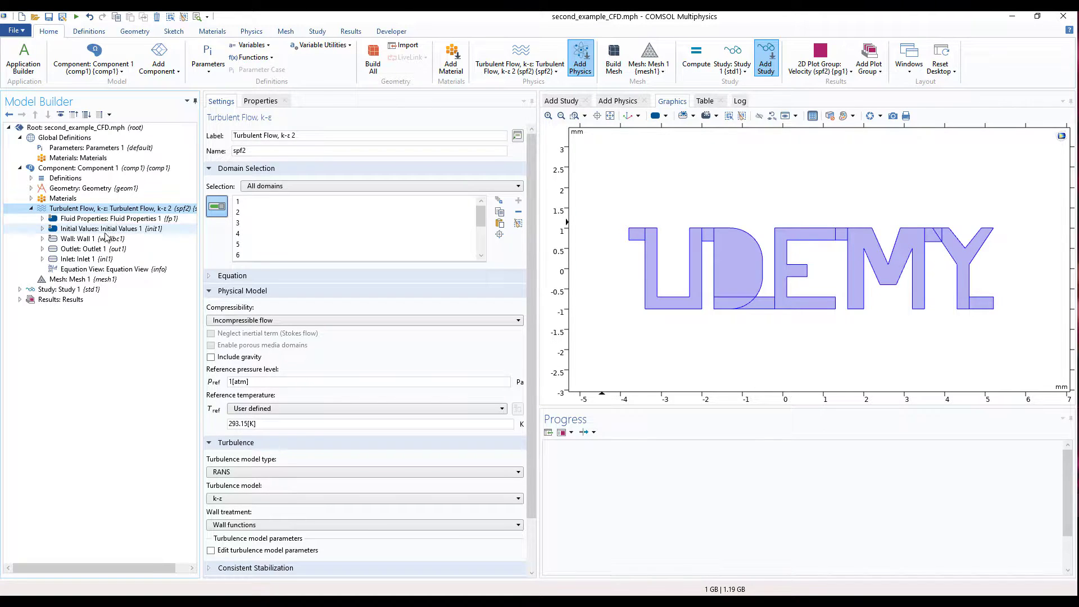
pyautogui.click(104, 238)
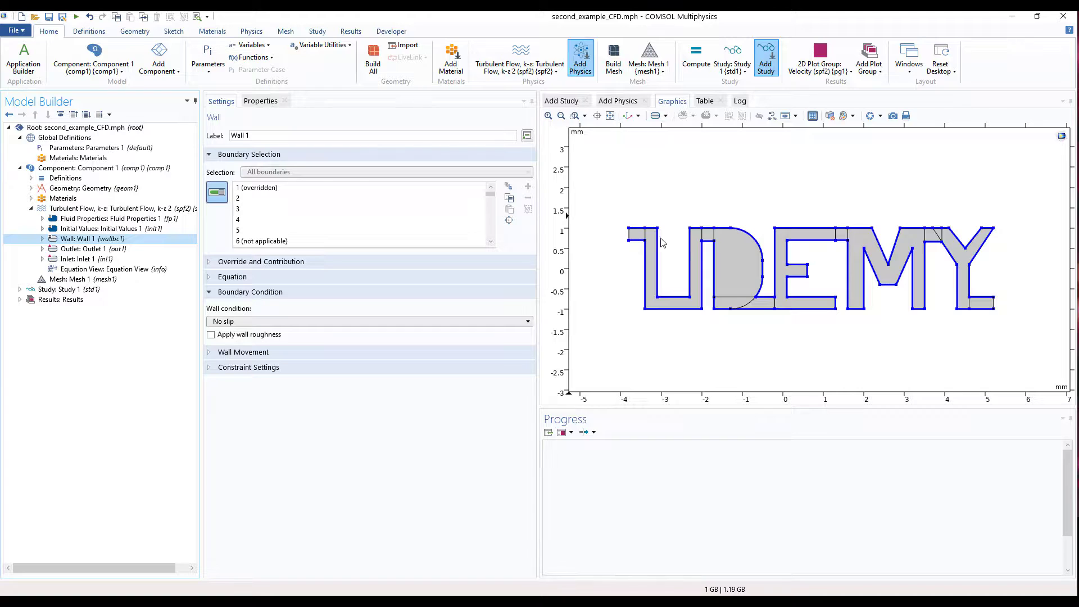
pyautogui.scroll(3, 724, 266)
pyautogui.scroll(-3, 835, 323)
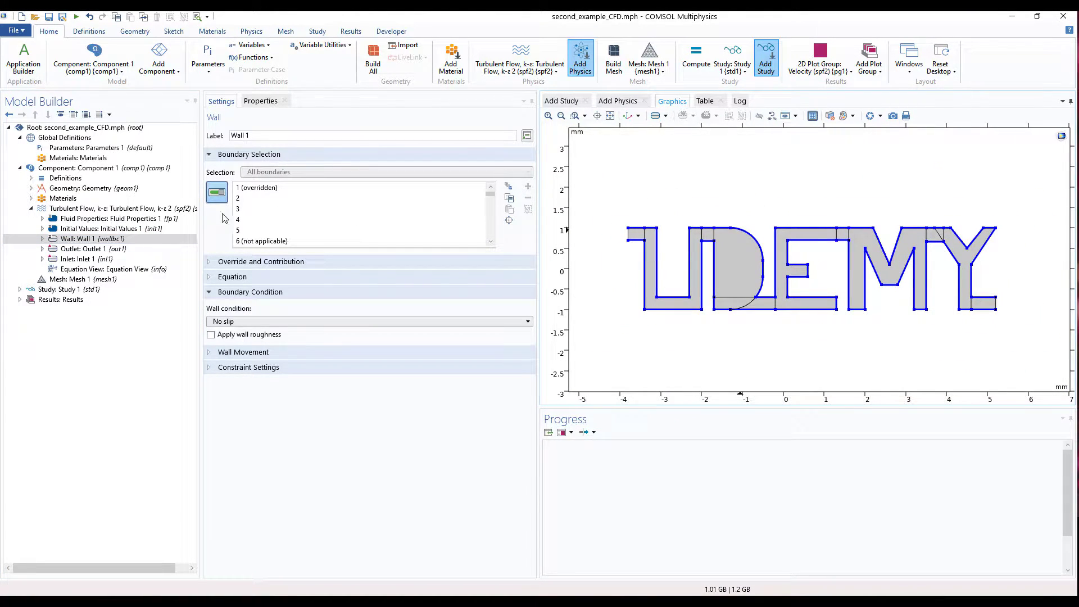
pyautogui.click(84, 249)
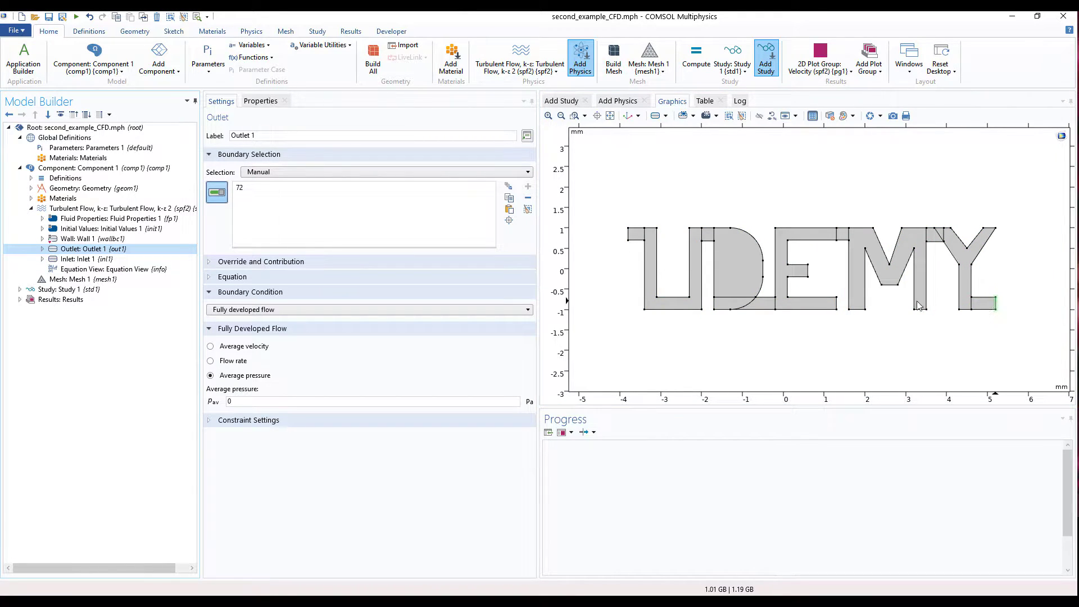
pyautogui.press('Down')
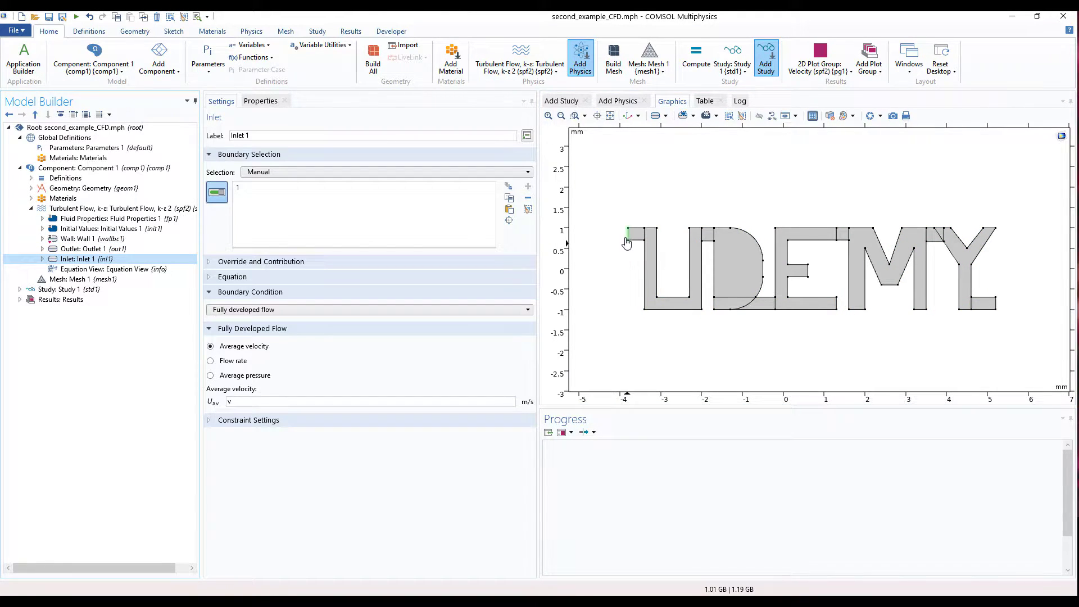
pyautogui.click(91, 209)
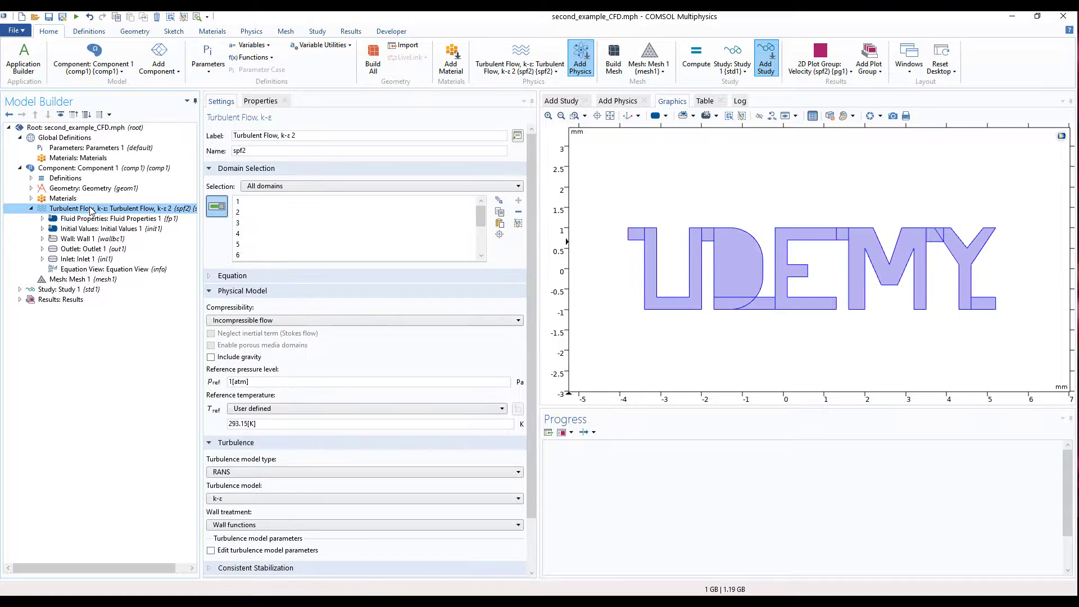
# Step: Add another Fluid Properties node to the Turbulent Flow interface, with its density taken from the material
pyautogui.rightClick(91, 211)
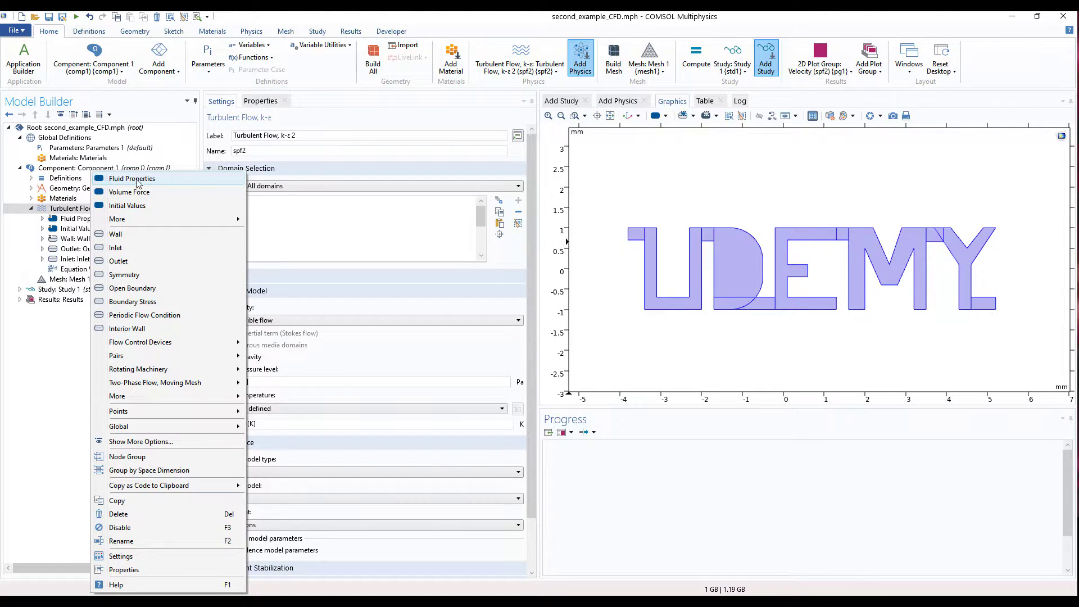
pyautogui.press('Escape')
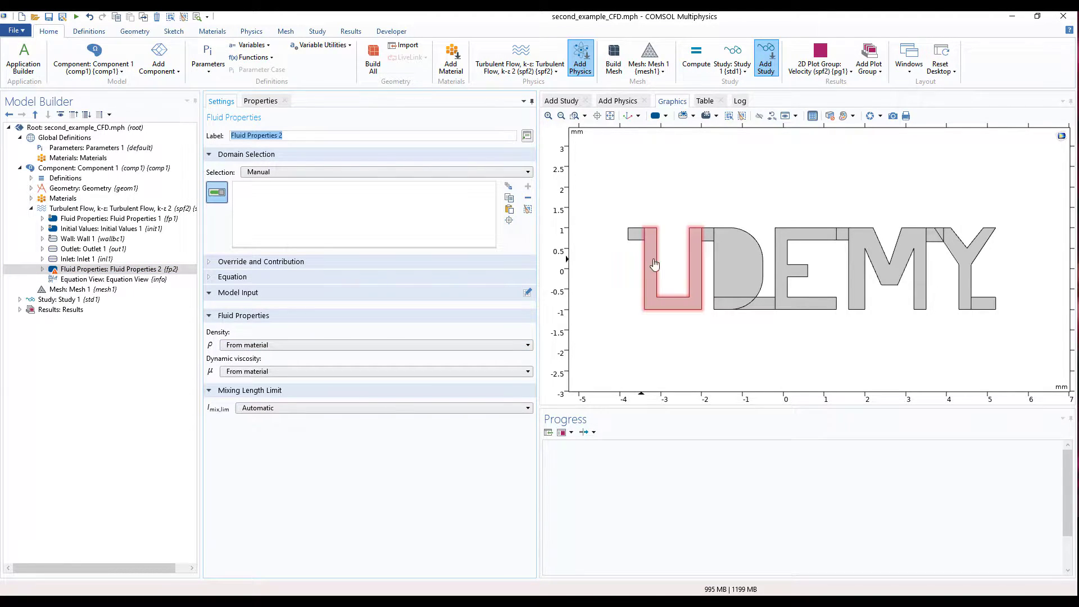
pyautogui.click(260, 345)
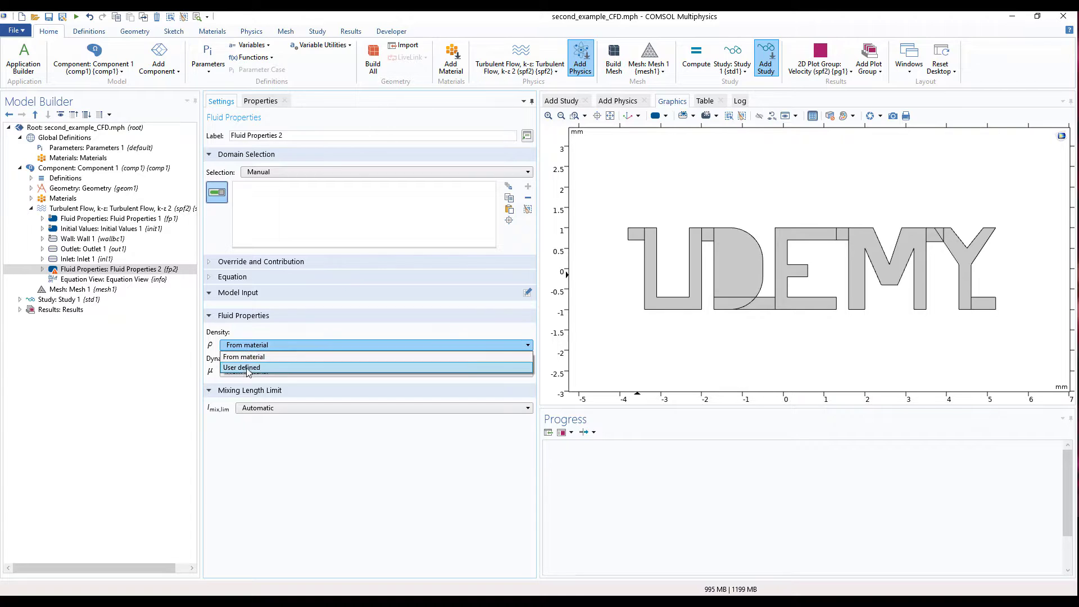
pyautogui.click(247, 357)
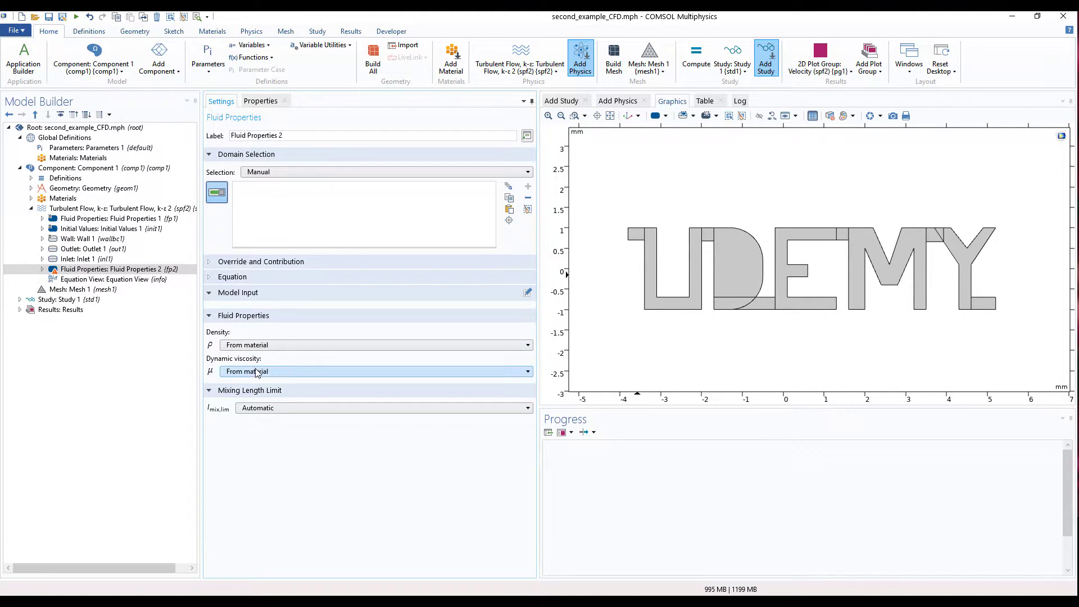
# Step: Delete the second Fluid Properties node from the Turbulent Flow interface
pyautogui.click(261, 371)
pyautogui.click(269, 329)
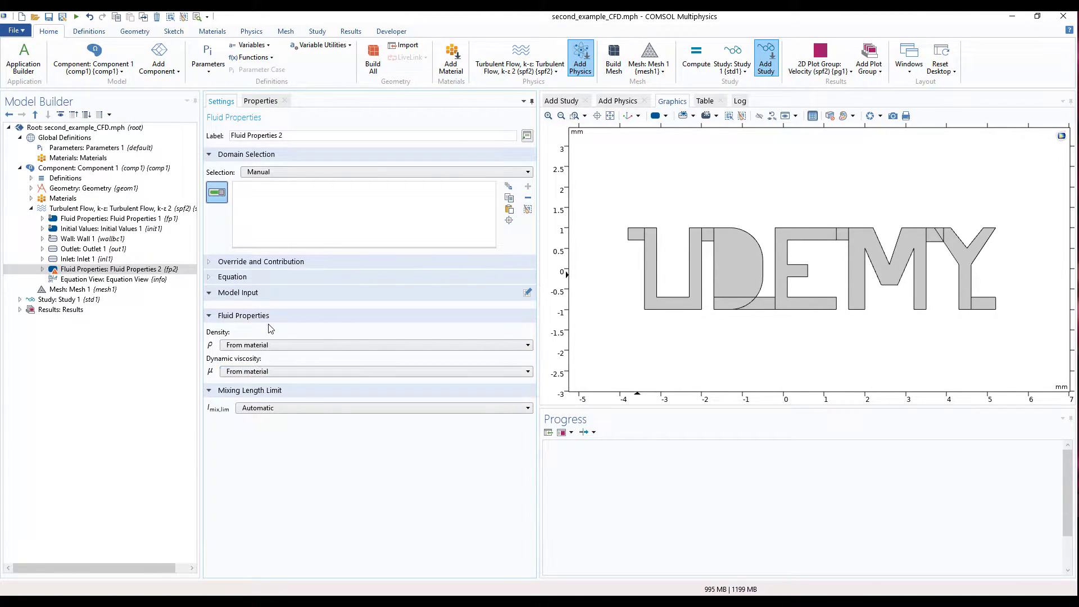
pyautogui.rightClick(72, 271)
pyautogui.click(103, 350)
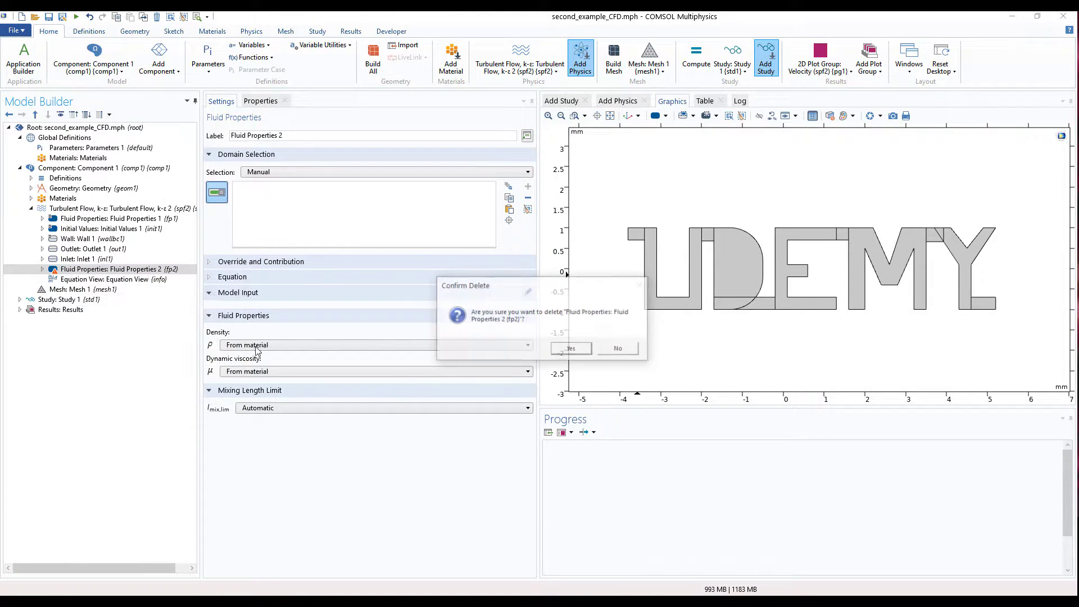
pyautogui.click(568, 349)
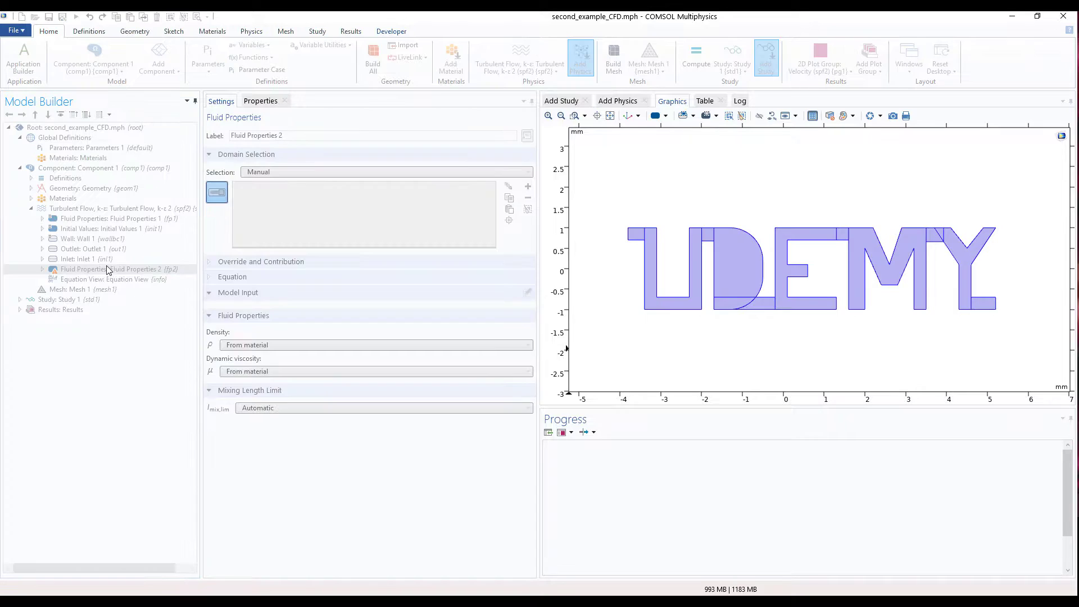
# Step: Open the Mesh 1 settings and keep the physics-controlled sequence type
pyautogui.click(67, 281)
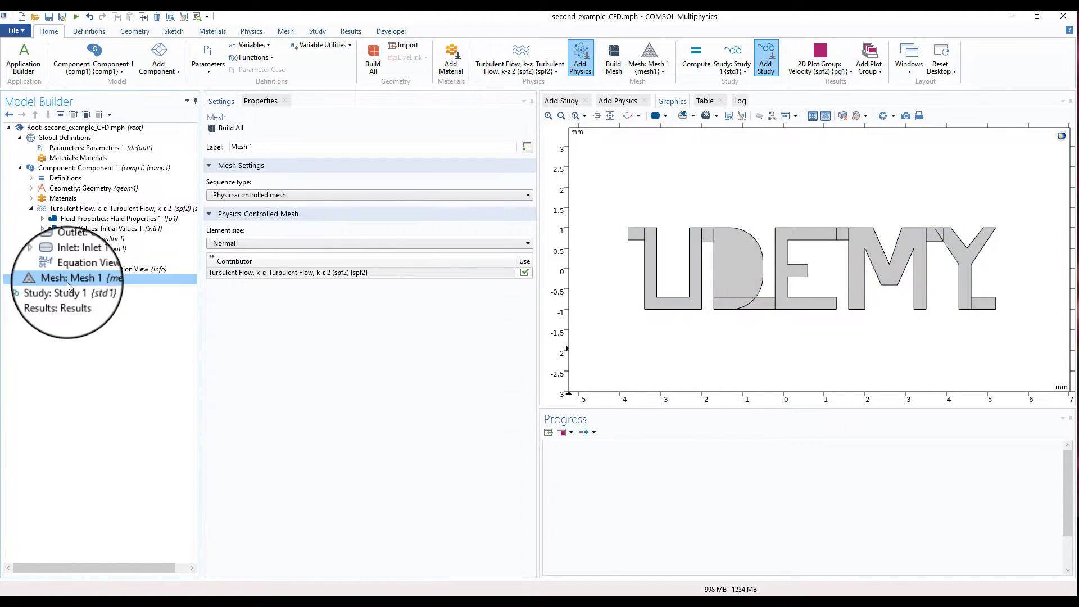
pyautogui.click(242, 195)
pyautogui.click(256, 220)
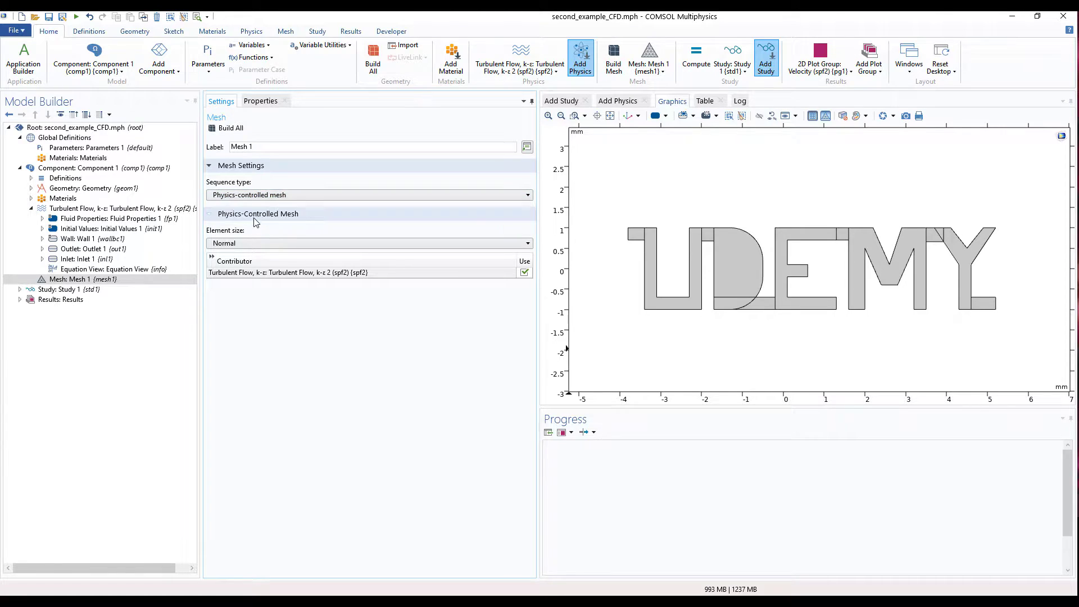
# Step: Try the Finer element size for the physics-controlled mesh and return it to Normal
pyautogui.click(239, 244)
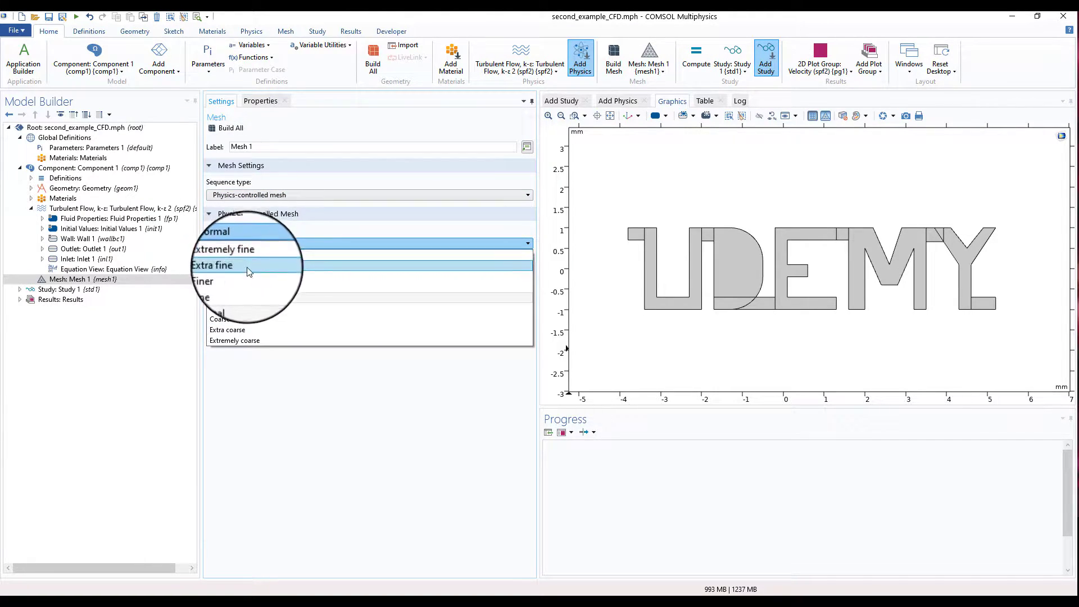
pyautogui.click(248, 276)
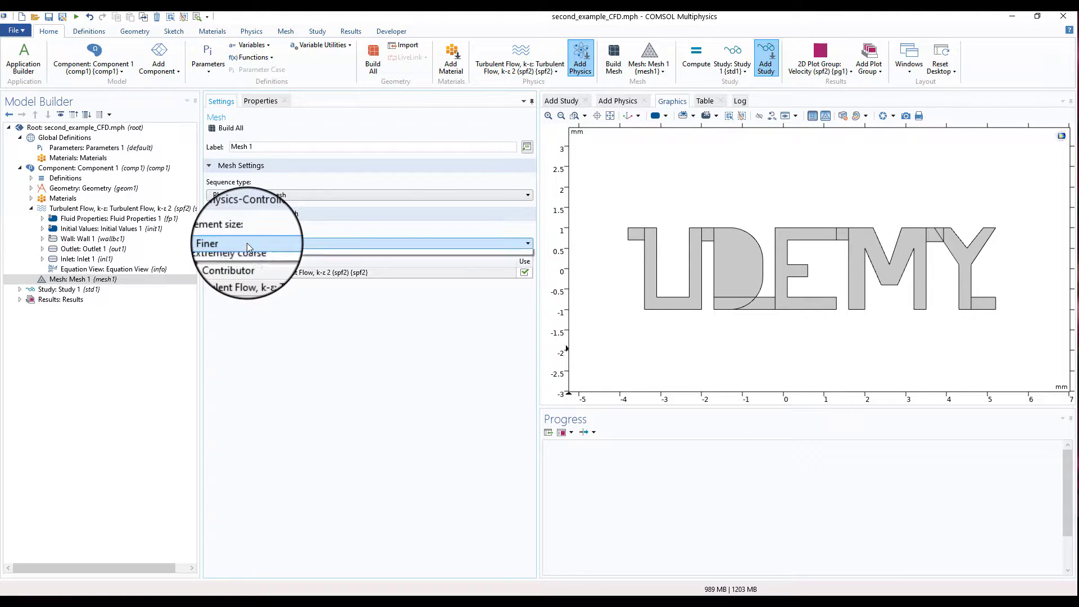
pyautogui.click(247, 243)
pyautogui.click(233, 296)
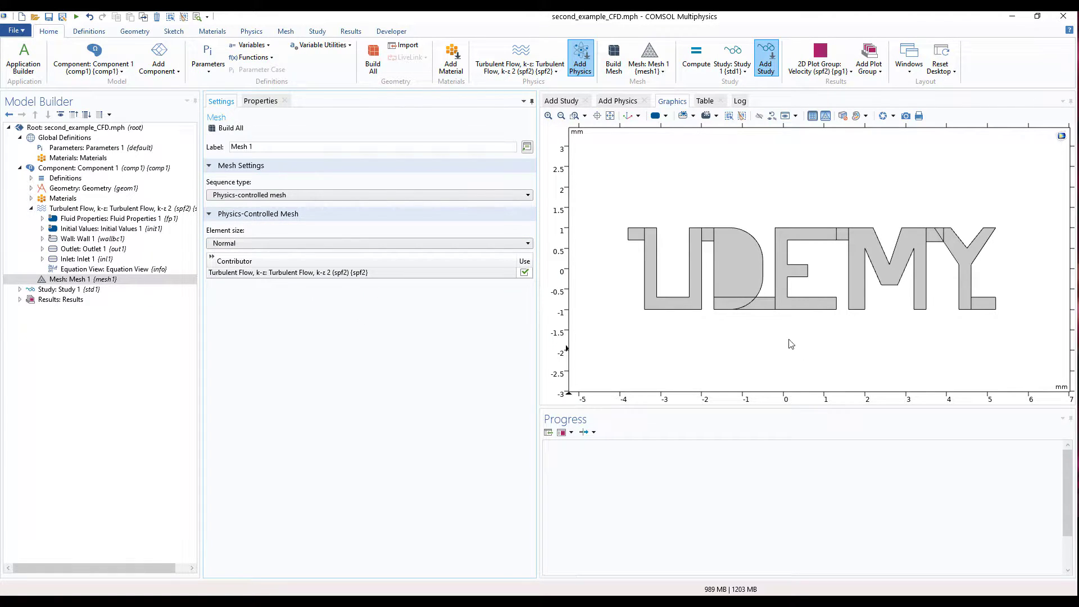
# Step: Build the complete physics-controlled mesh of the UDEMY channel with the Normal element size
pyautogui.moveTo(712, 248); pyautogui.dragTo(728, 224, button='middle')
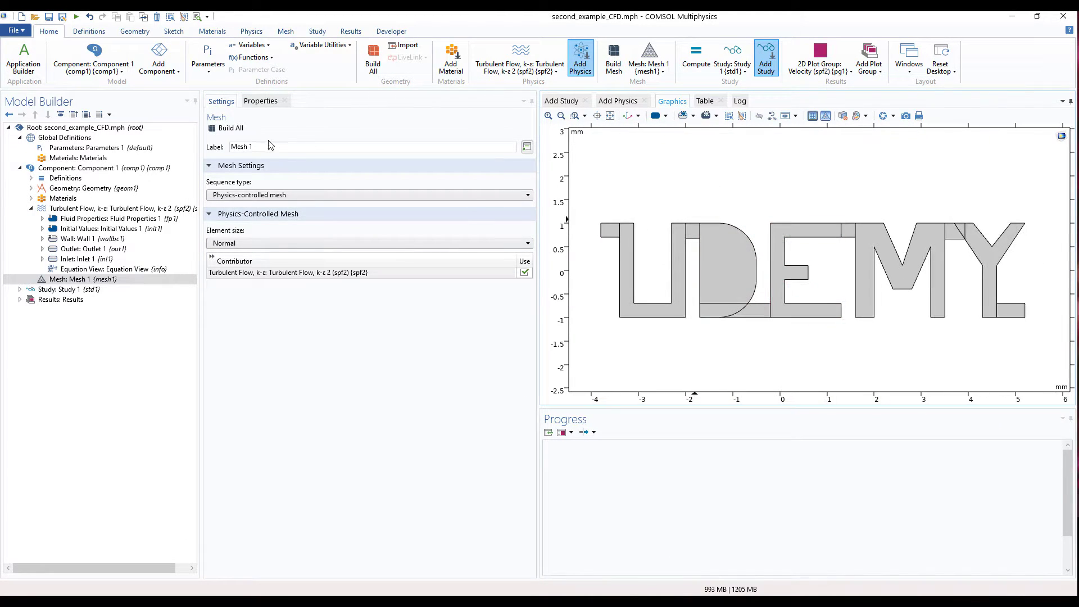
pyautogui.click(263, 243)
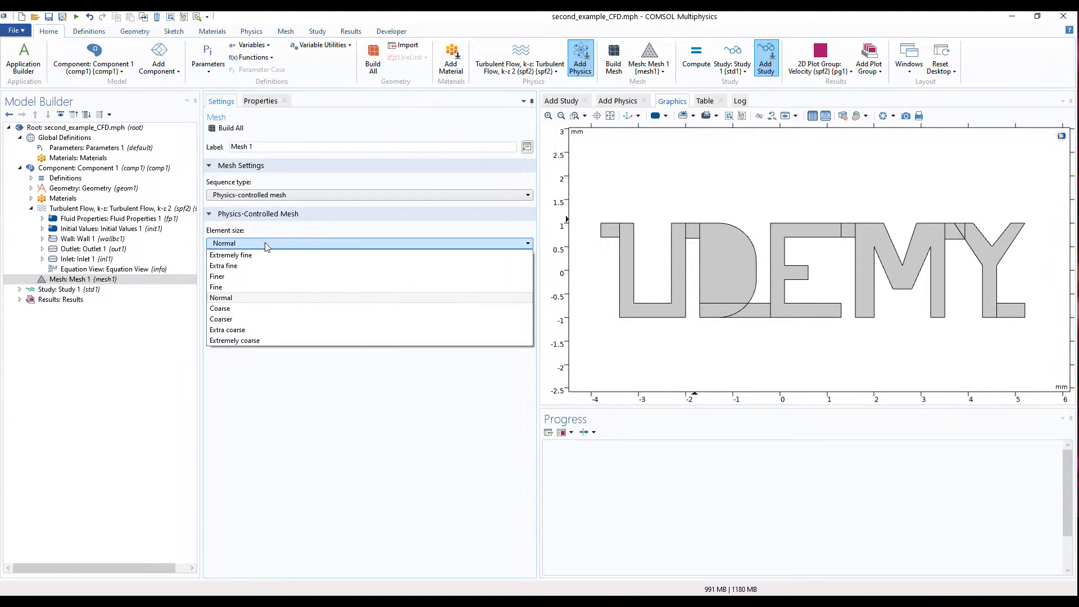
pyautogui.click(352, 354)
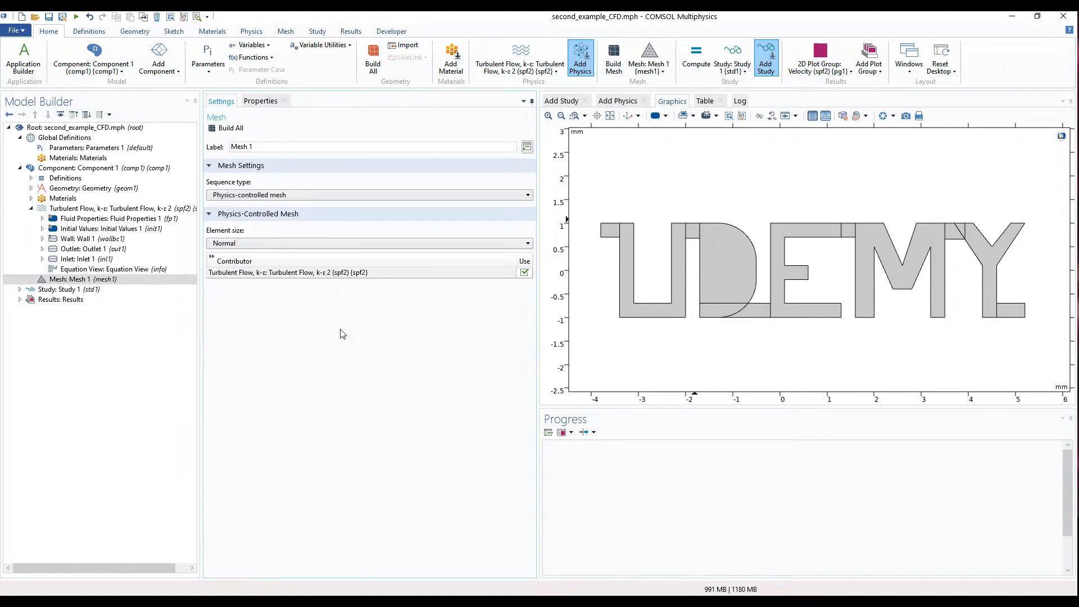
pyautogui.click(230, 128)
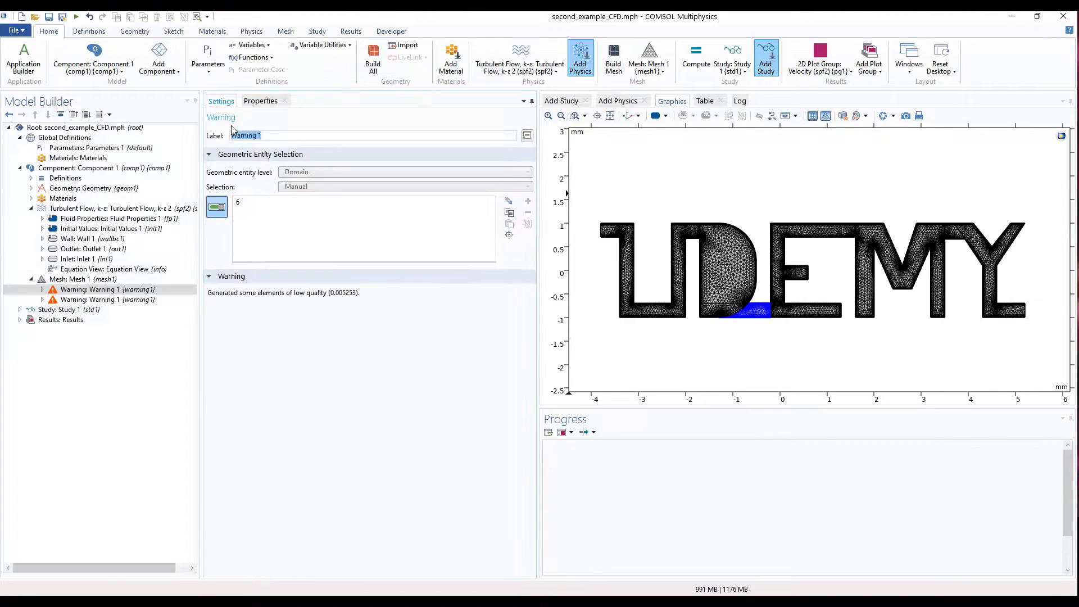
# Step: Examine the mesh around the connector domain between the base of the D and the E
pyautogui.click(752, 363)
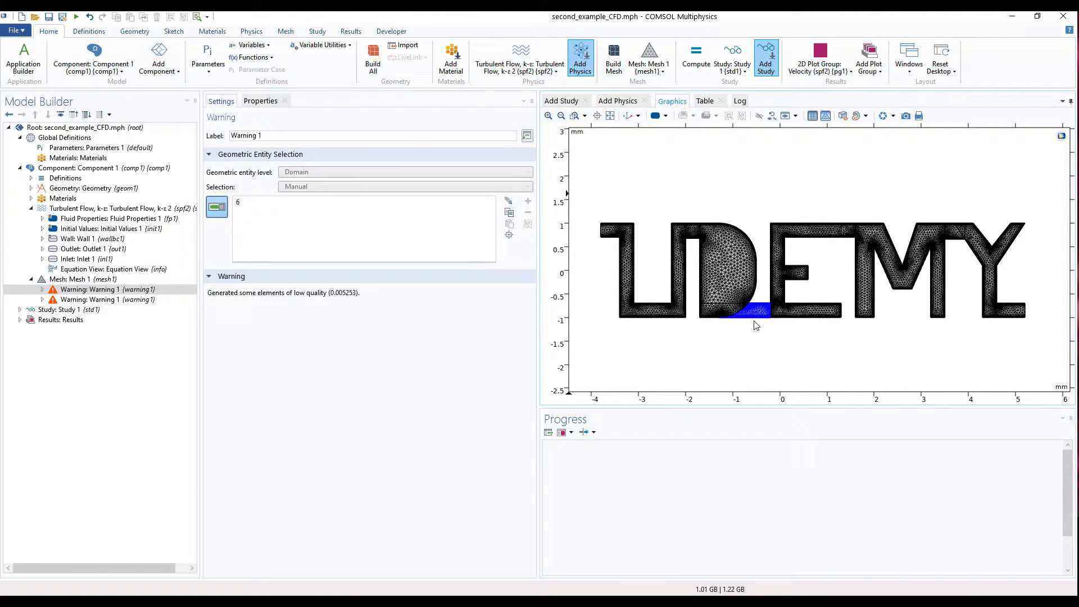
pyautogui.scroll(3, 754, 325)
pyautogui.scroll(-2, 754, 324)
pyautogui.scroll(-2, 774, 331)
pyautogui.scroll(-2, 774, 331)
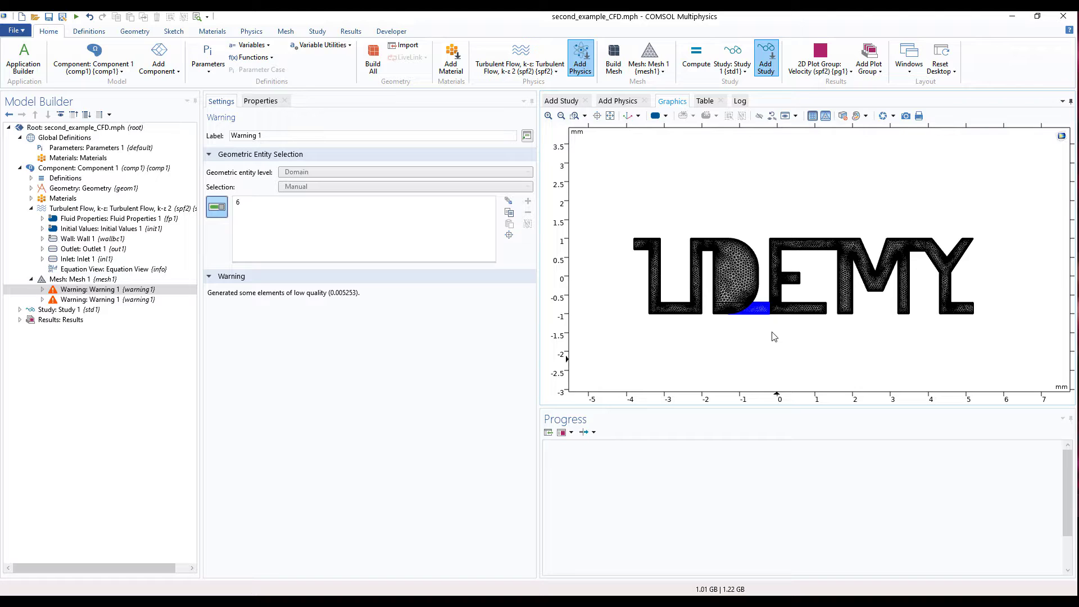
pyautogui.moveTo(214, 325)
pyautogui.mouseDown()
pyautogui.moveTo(548, 315)
pyautogui.moveTo(585, 423)
pyautogui.moveTo(239, 444)
pyautogui.moveTo(213, 332)
pyautogui.mouseUp()
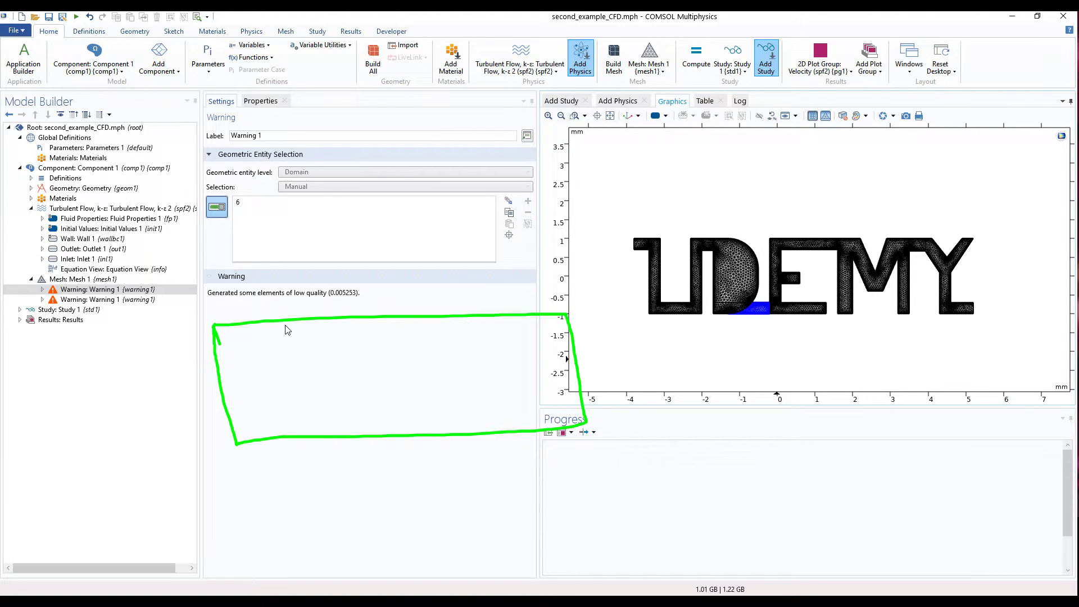
pyautogui.moveTo(272, 321)
pyautogui.mouseDown()
pyautogui.moveTo(335, 353)
pyautogui.moveTo(405, 316)
pyautogui.mouseUp()
pyautogui.moveTo(279, 438); pyautogui.dragTo(487, 318)
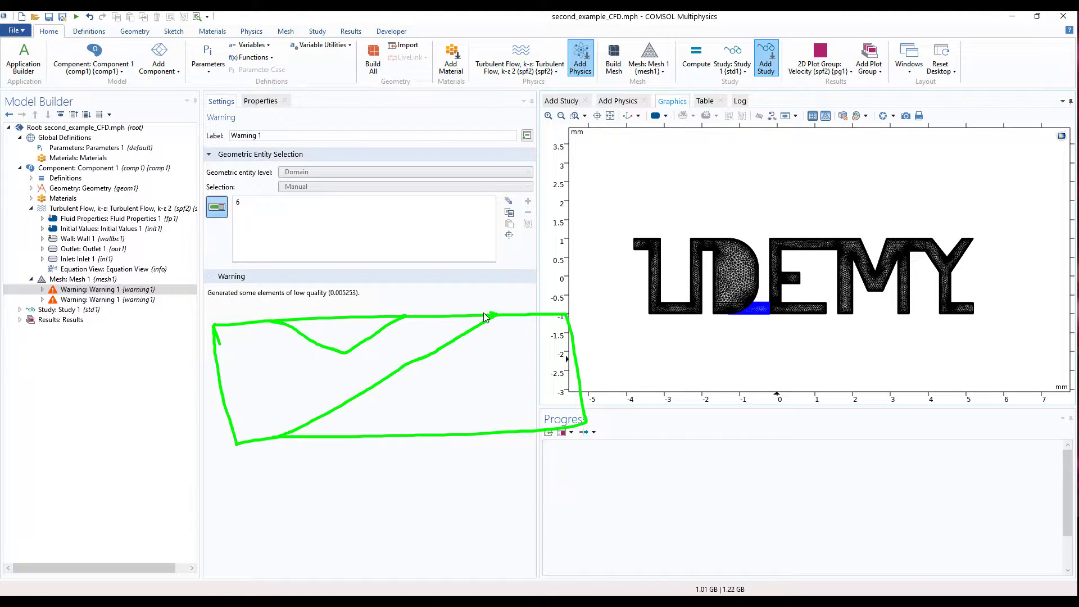
pyautogui.moveTo(266, 436)
pyautogui.mouseDown()
pyautogui.moveTo(310, 421)
pyautogui.moveTo(298, 408)
pyautogui.mouseUp()
pyautogui.moveTo(327, 456); pyautogui.dragTo(445, 474)
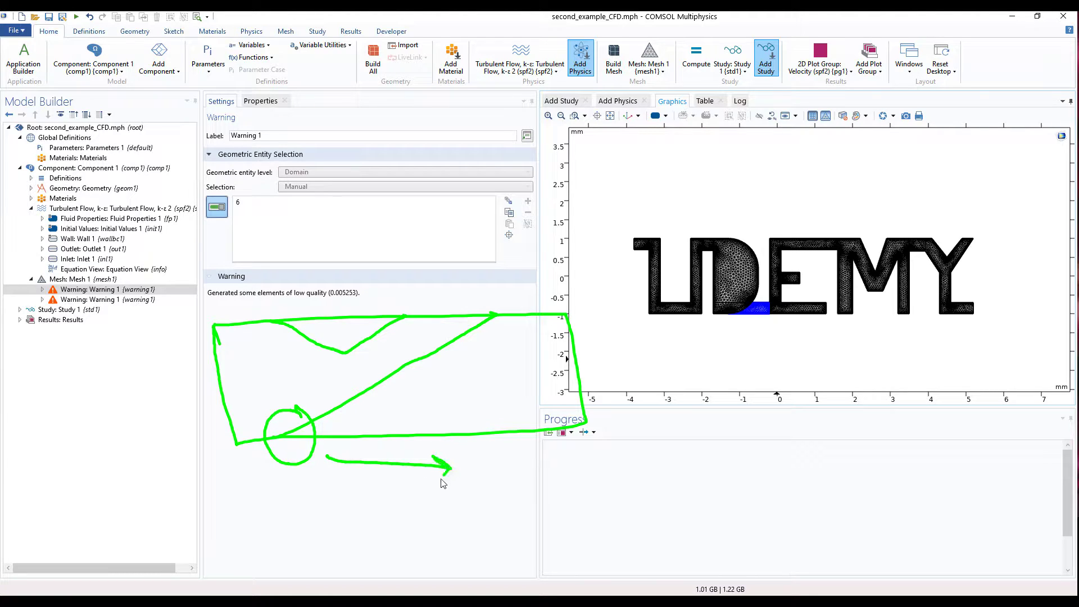
pyautogui.moveTo(492, 529); pyautogui.dragTo(778, 514)
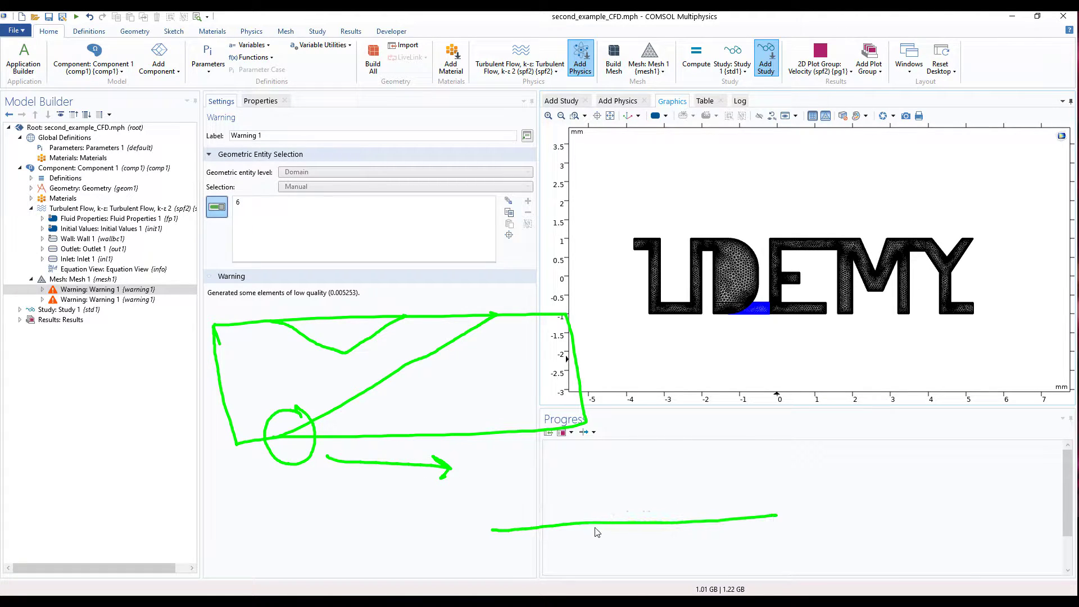
pyautogui.moveTo(583, 523); pyautogui.dragTo(777, 368)
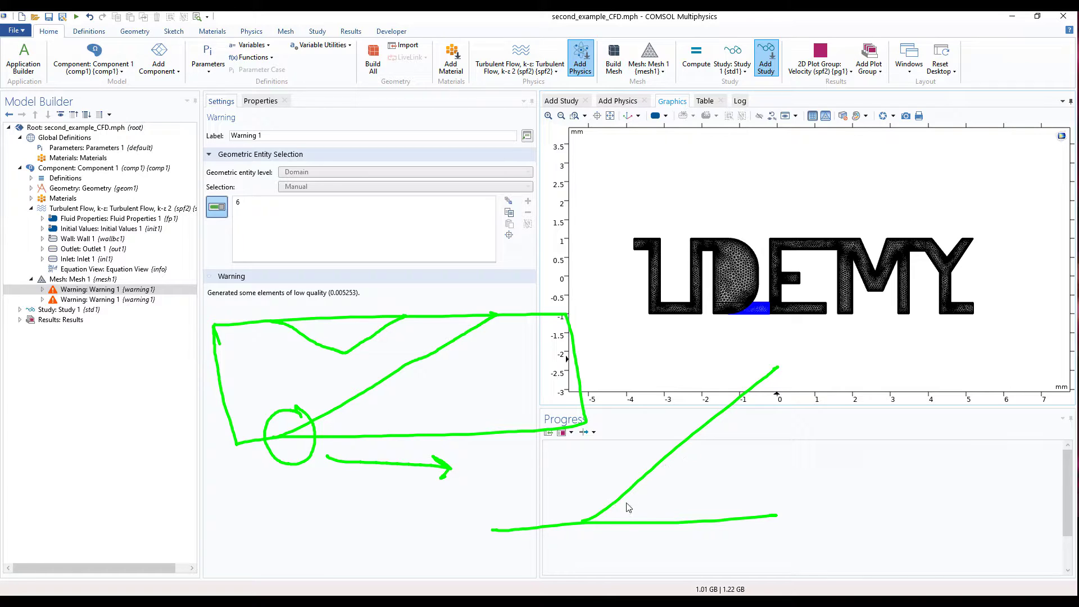
pyautogui.moveTo(646, 475)
pyautogui.mouseDown()
pyautogui.moveTo(663, 520)
pyautogui.moveTo(652, 520)
pyautogui.moveTo(688, 467)
pyautogui.mouseUp()
pyautogui.moveTo(640, 493); pyautogui.dragTo(712, 476)
pyautogui.moveTo(655, 511); pyautogui.dragTo(726, 494)
pyautogui.moveTo(617, 494)
pyautogui.mouseDown()
pyautogui.moveTo(639, 505)
pyautogui.moveTo(627, 516)
pyautogui.mouseUp()
pyautogui.moveTo(619, 506)
pyautogui.mouseDown()
pyautogui.moveTo(614, 518)
pyautogui.moveTo(635, 516)
pyautogui.moveTo(583, 507)
pyautogui.moveTo(585, 534)
pyautogui.mouseUp()
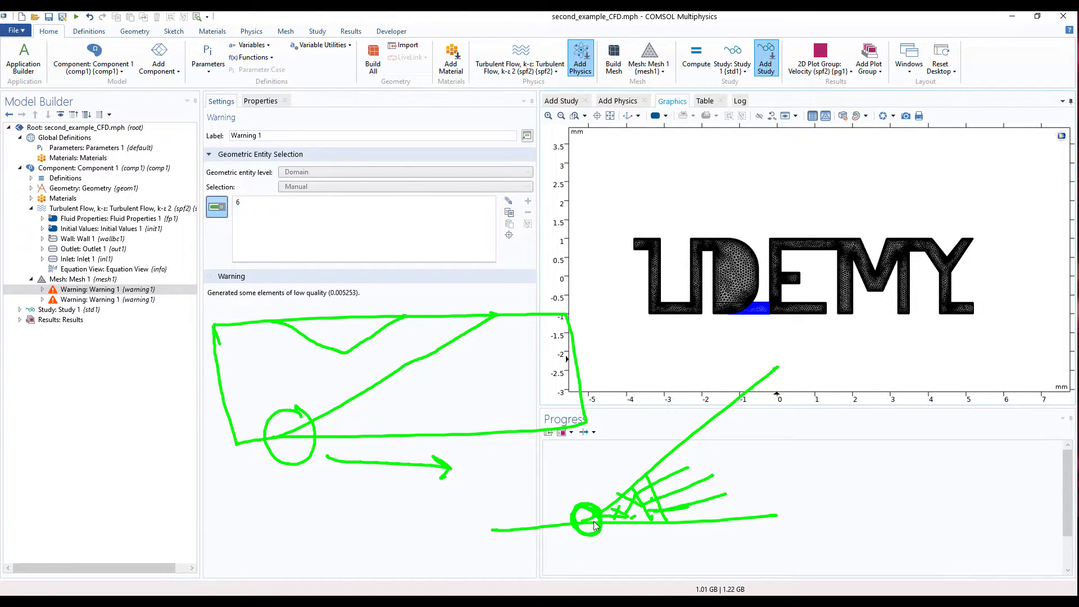
pyautogui.moveTo(391, 286)
pyautogui.mouseDown()
pyautogui.moveTo(366, 203)
pyautogui.moveTo(463, 259)
pyautogui.mouseUp()
pyautogui.moveTo(371, 215); pyautogui.dragTo(381, 210)
pyautogui.moveTo(375, 224)
pyautogui.mouseDown()
pyautogui.moveTo(387, 218)
pyautogui.moveTo(391, 230)
pyautogui.mouseUp()
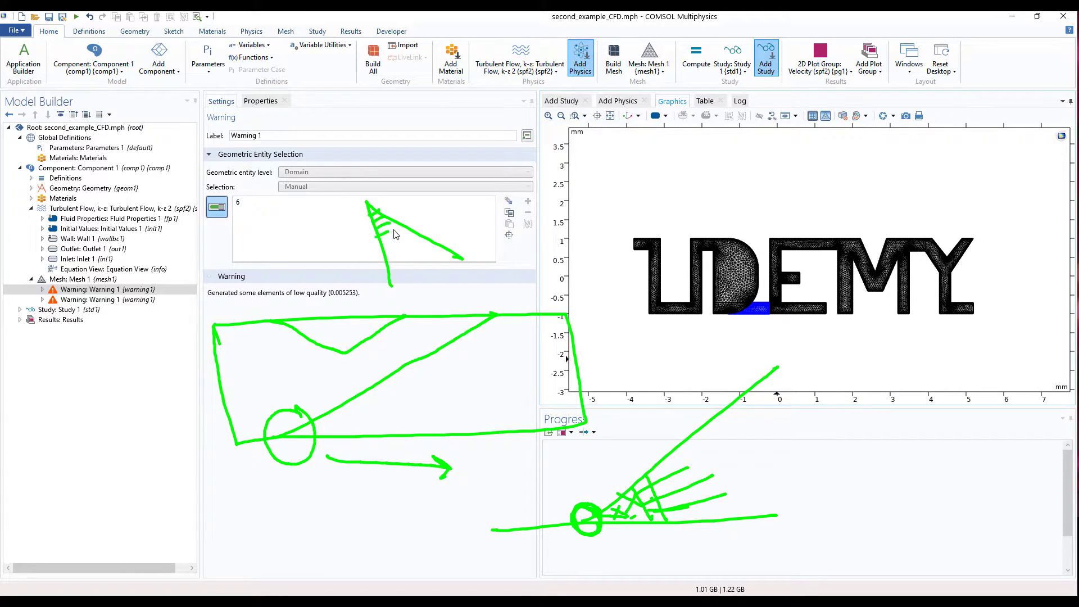
pyautogui.press('Escape')
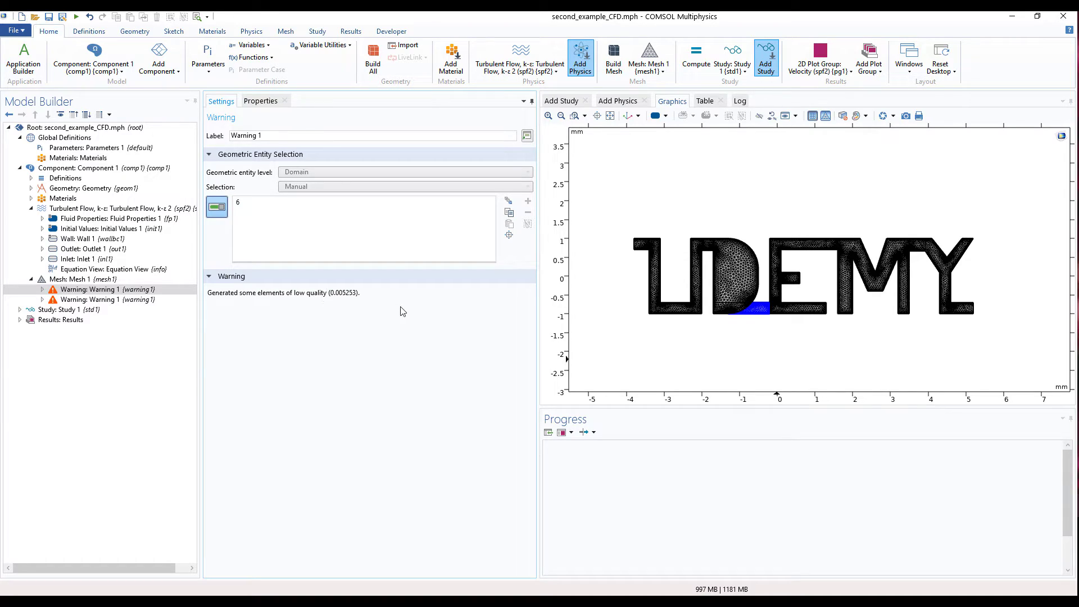
# Step: Examine the boundary-layer elements in the narrow wedge where the D's curve meets the channel's bottom edge
pyautogui.scroll(10, 727, 329)
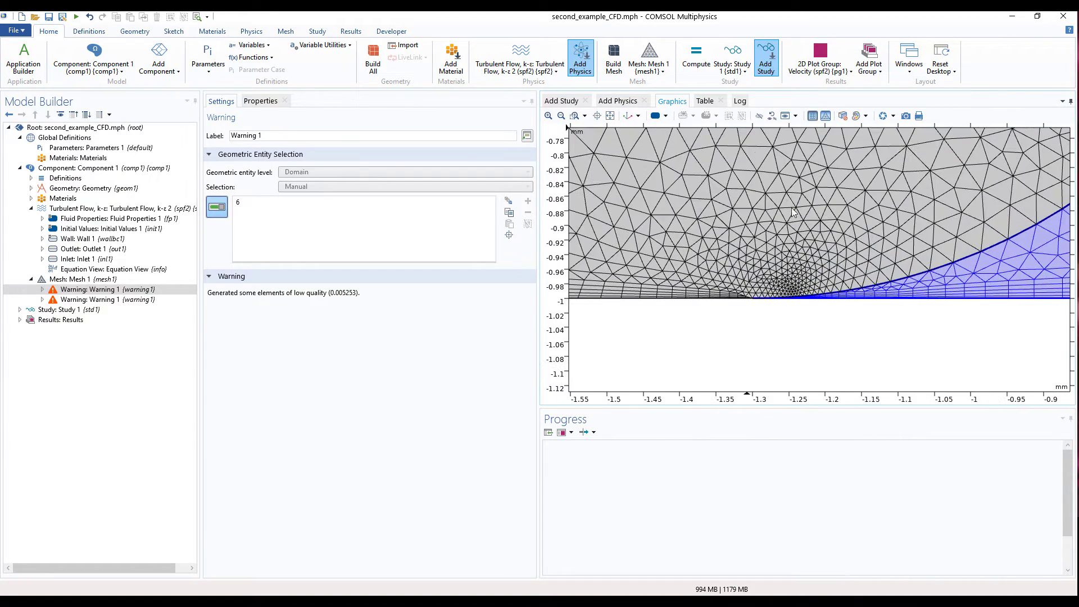
pyautogui.scroll(10, 771, 307)
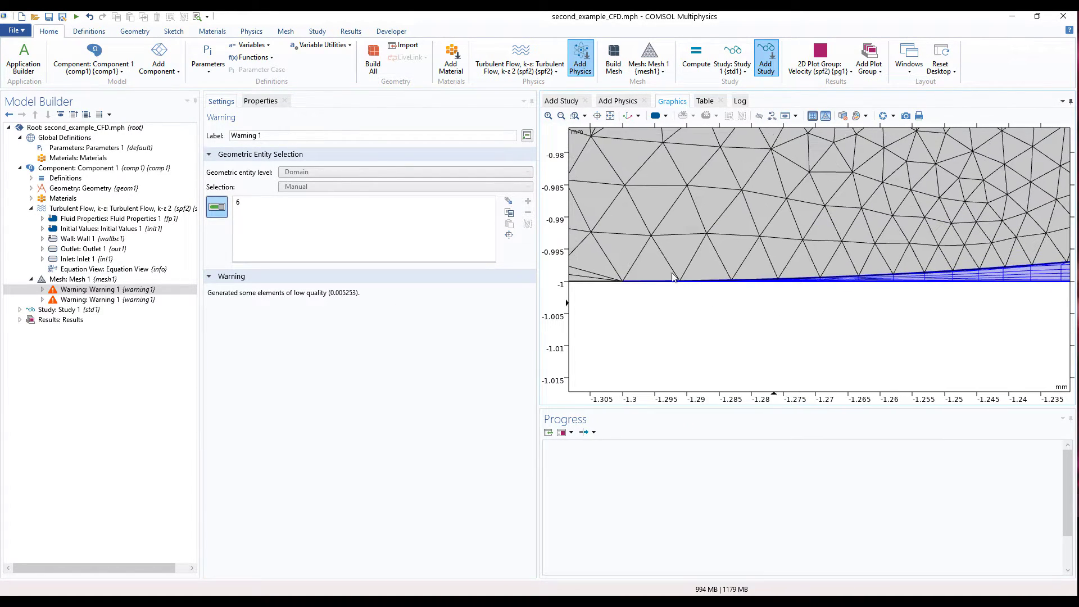
pyautogui.scroll(-3, 898, 288)
pyautogui.scroll(3, 835, 271)
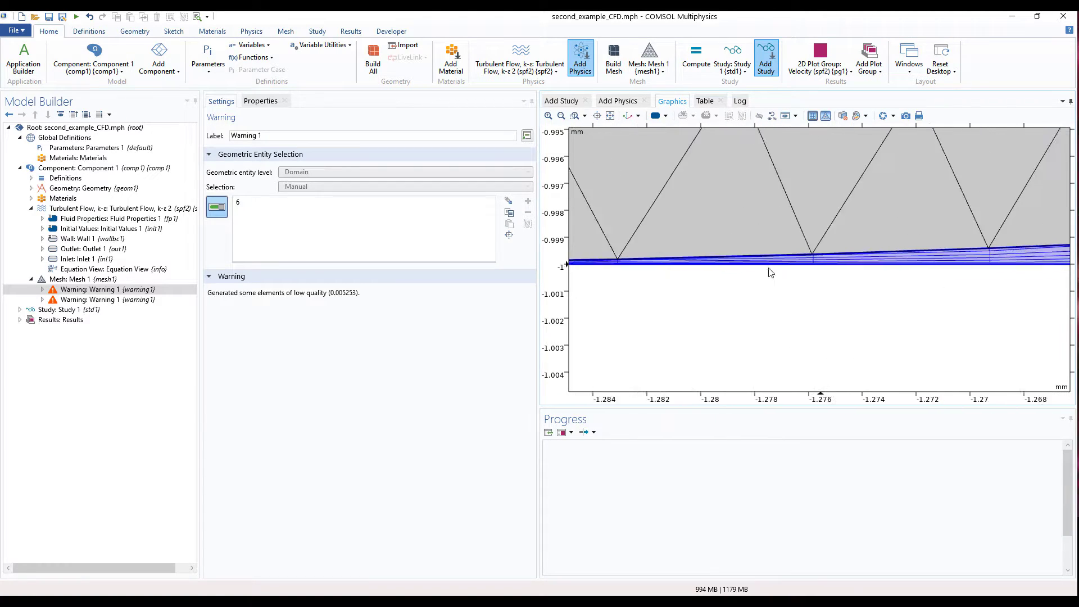
pyautogui.scroll(-7, 834, 271)
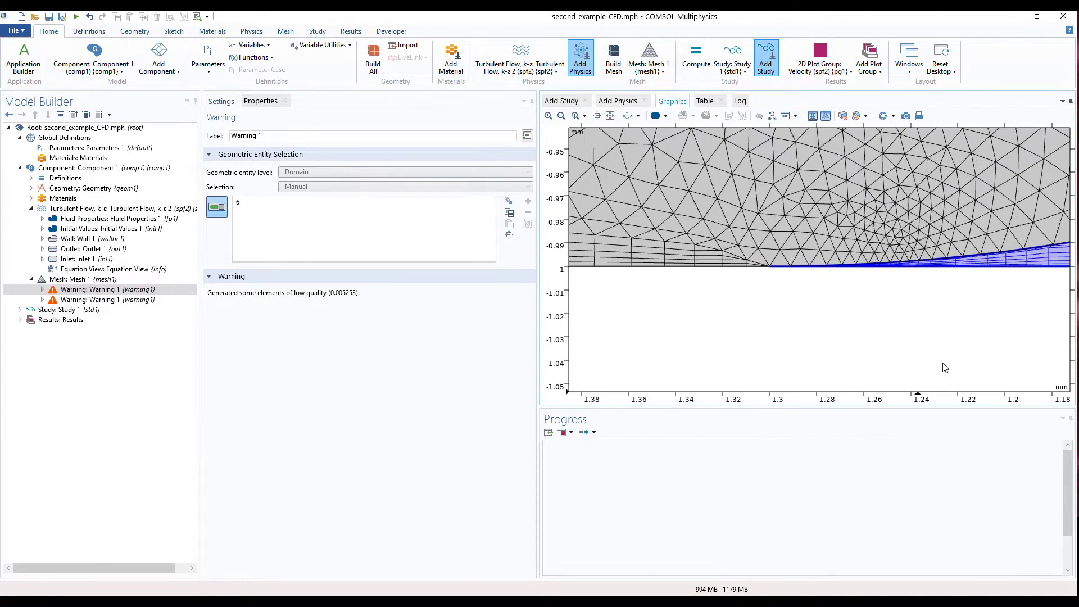
pyautogui.scroll(5, 976, 314)
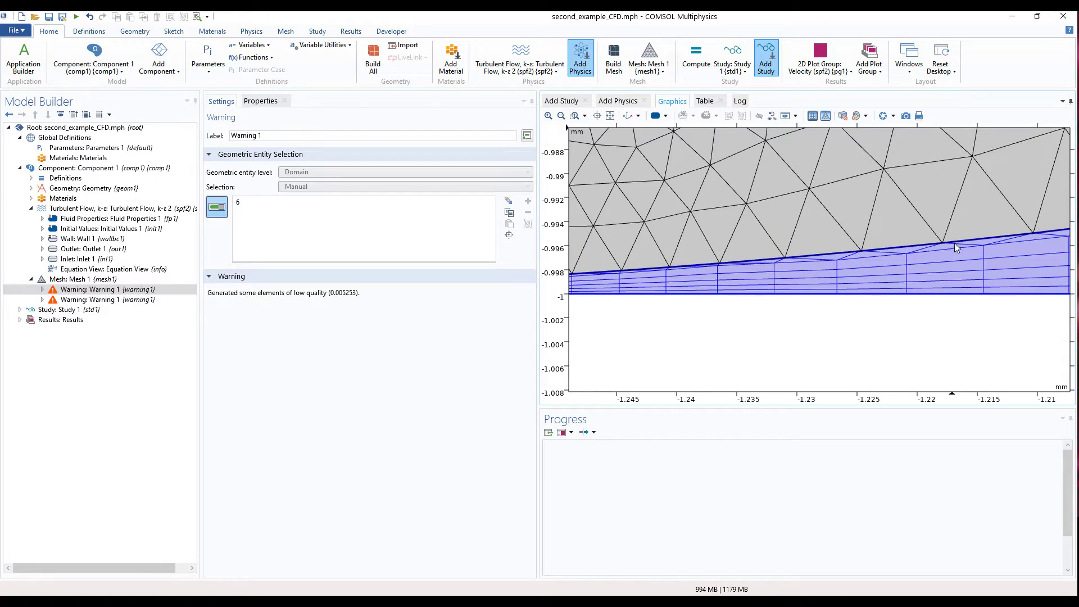
pyautogui.scroll(-5, 811, 271)
pyautogui.scroll(6, 917, 210)
pyautogui.scroll(-4, 873, 280)
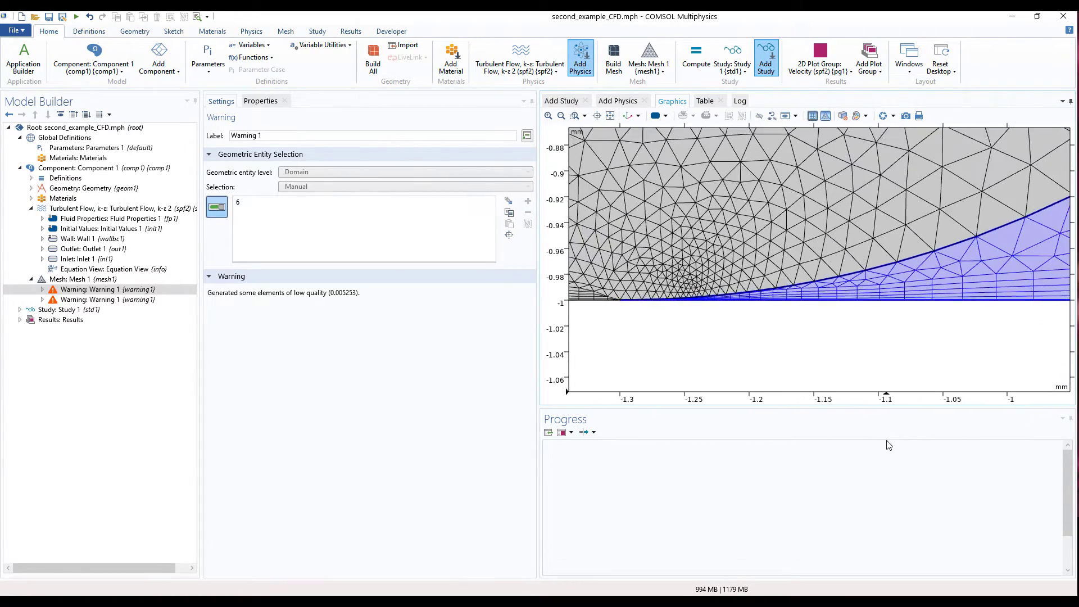
pyautogui.scroll(6, 740, 311)
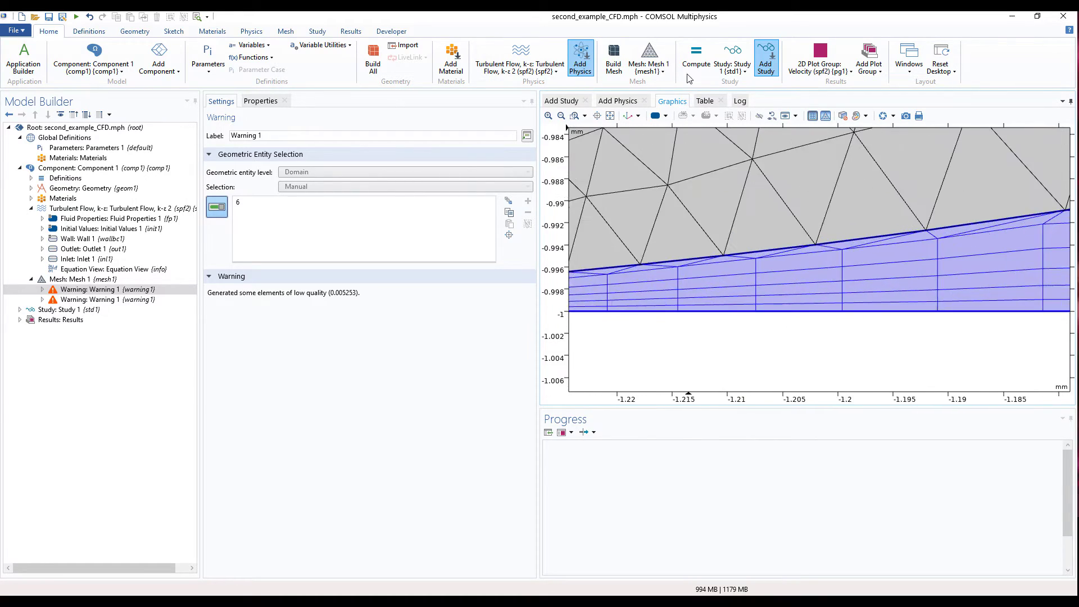
pyautogui.scroll(4, 608, 282)
# Step: Compare the connector domain's mesh with the adjoining D and E meshes, down to the elements near the wedge tip
pyautogui.scroll(-14, 731, 332)
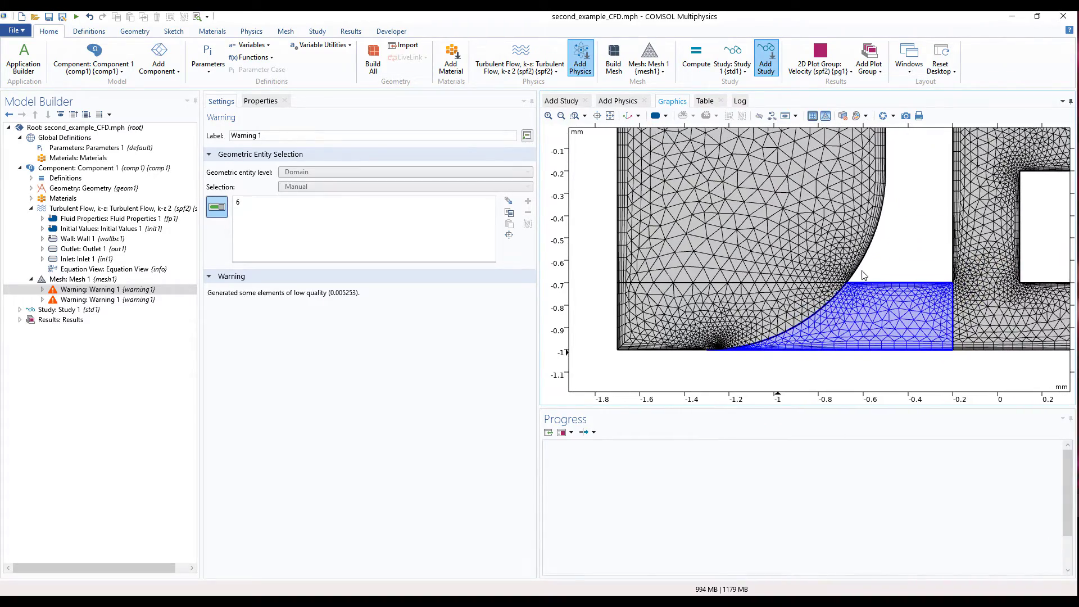
pyautogui.scroll(3, 851, 291)
pyautogui.scroll(-4, 880, 287)
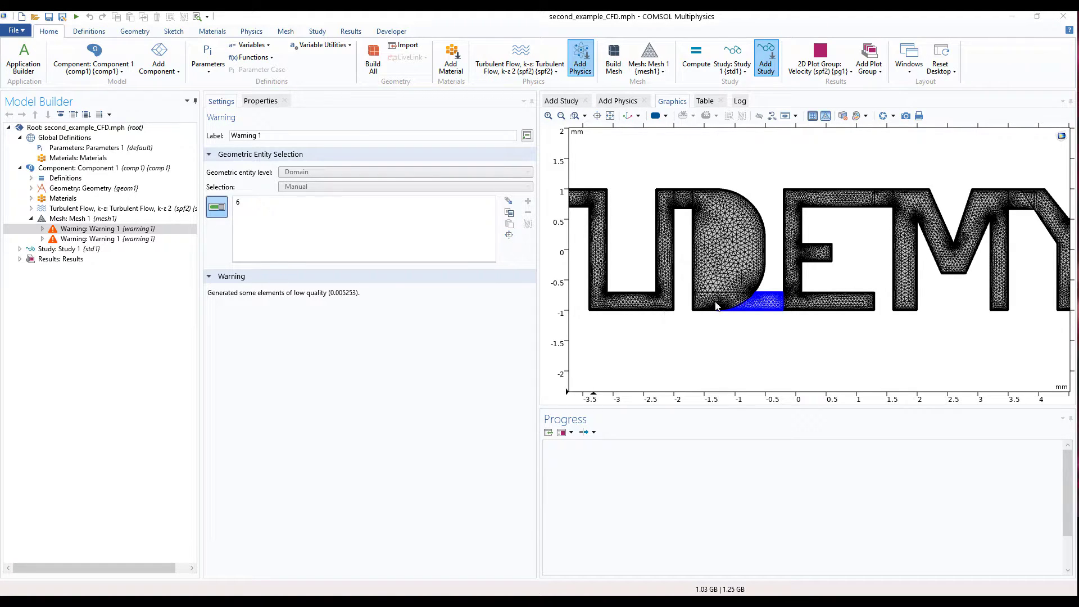
pyautogui.scroll(8, 738, 318)
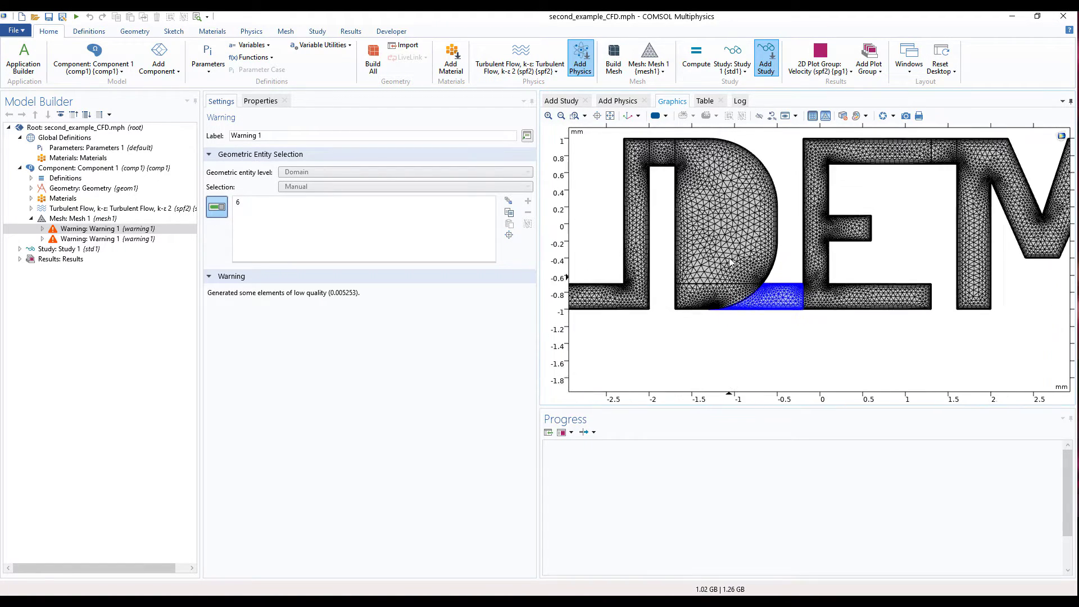
pyautogui.scroll(5, 663, 315)
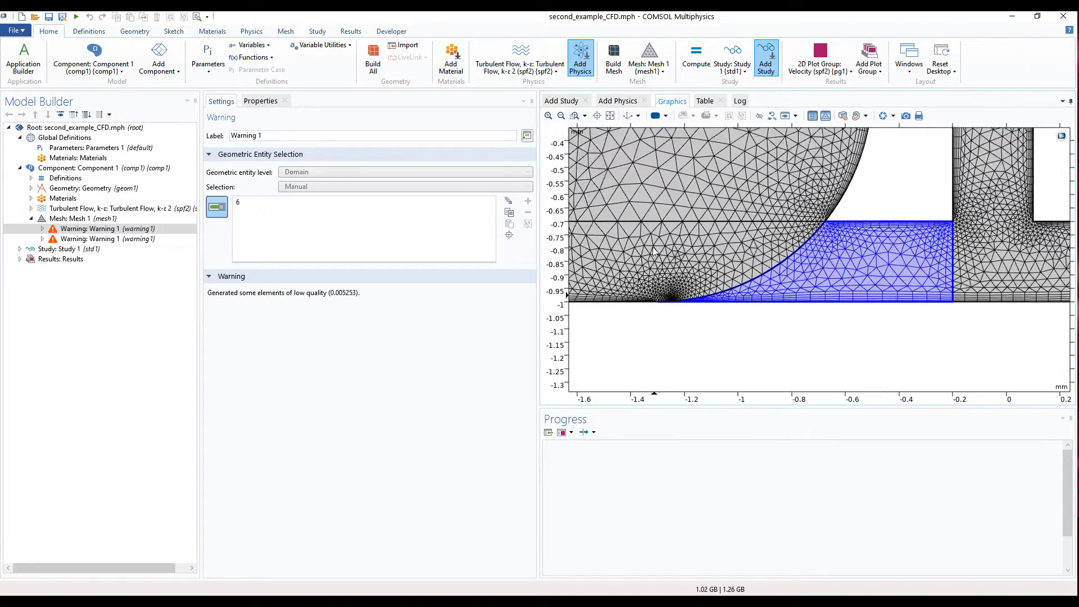
pyautogui.scroll(5, 751, 186)
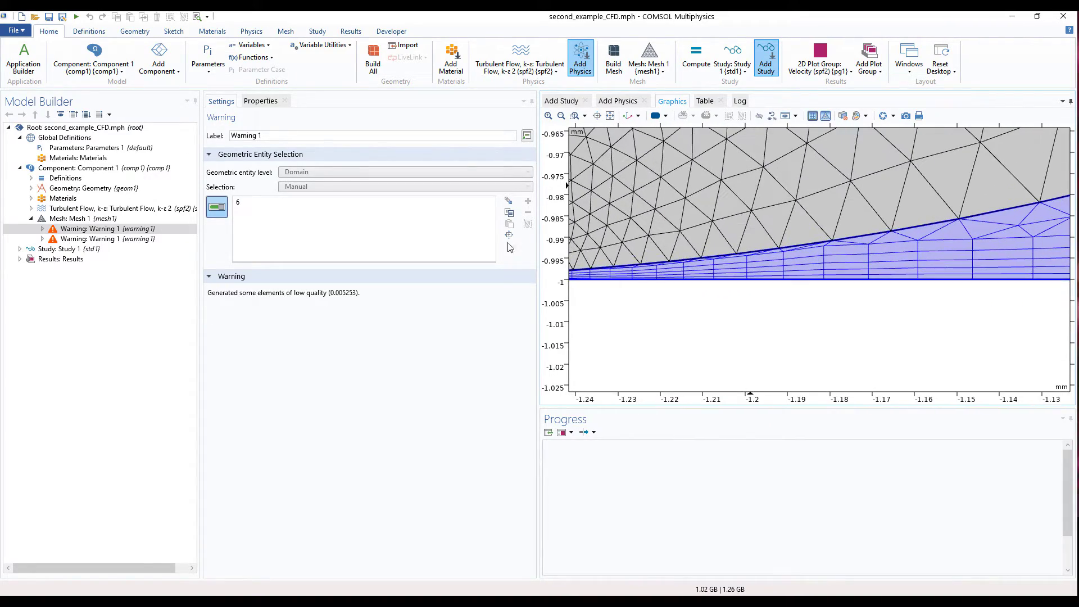
pyautogui.scroll(6, 629, 282)
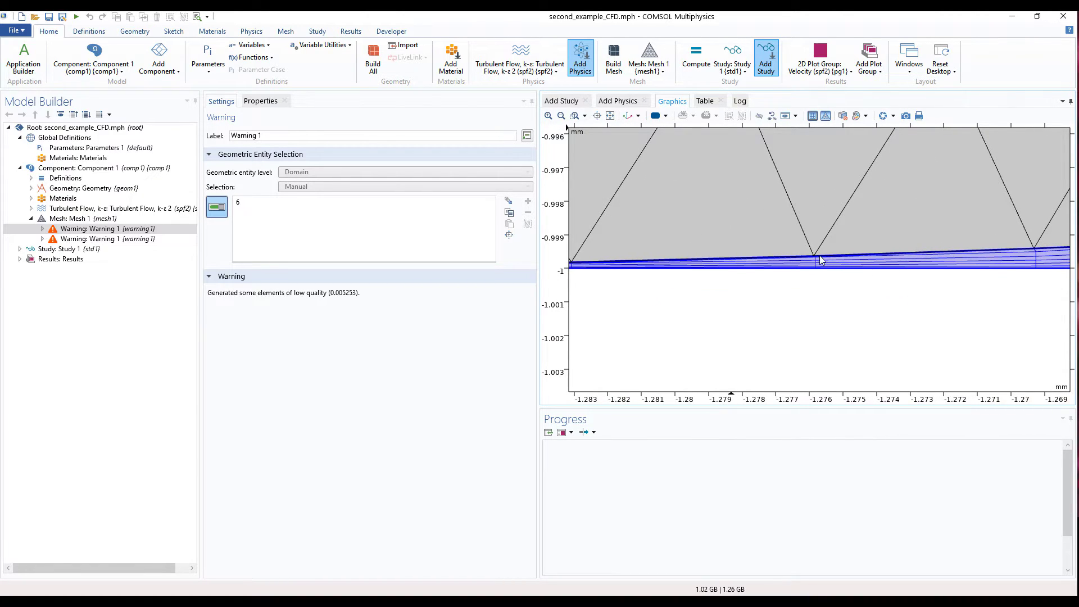
# Step: Examine the thin boundary-layer elements toward the tip of the wedge under the D, compared with the overall channel mesh
pyautogui.scroll(4, 705, 260)
pyautogui.scroll(-5, 697, 263)
pyautogui.scroll(4, 642, 252)
pyautogui.moveTo(646, 243); pyautogui.dragTo(900, 310, button='right')
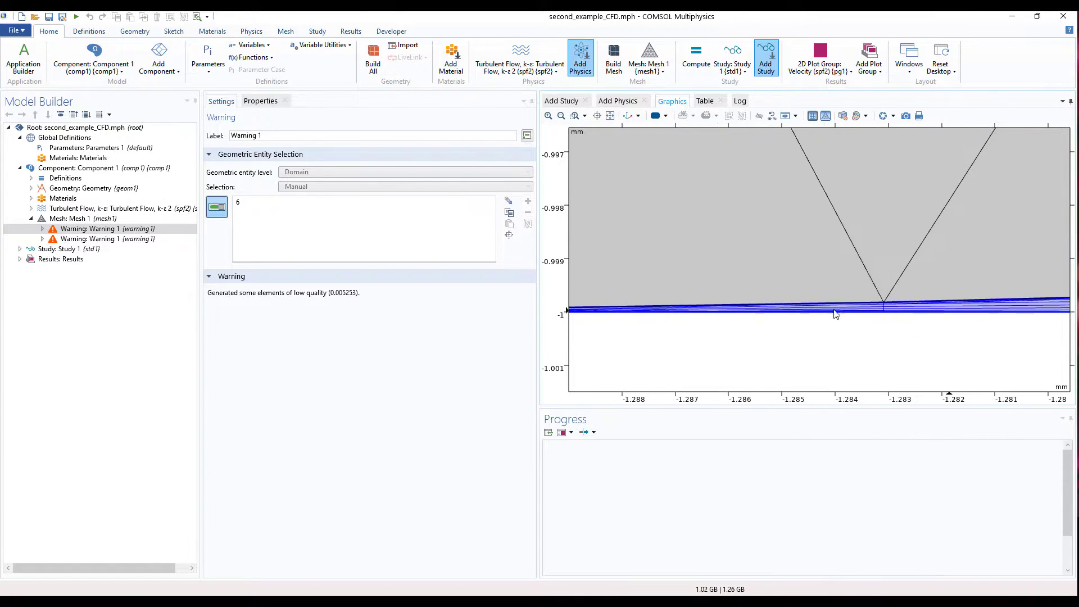
pyautogui.moveTo(645, 305); pyautogui.dragTo(660, 152, button='middle')
pyautogui.moveTo(692, 310); pyautogui.dragTo(931, 253, button='right')
pyautogui.moveTo(838, 143); pyautogui.dragTo(902, 378, button='middle')
pyautogui.moveTo(905, 261); pyautogui.dragTo(933, 380, button='middle')
pyautogui.moveTo(950, 250); pyautogui.dragTo(779, 357, button='right')
pyautogui.moveTo(870, 265); pyautogui.dragTo(884, 369, button='middle')
pyautogui.moveTo(947, 281); pyautogui.dragTo(821, 361, button='right')
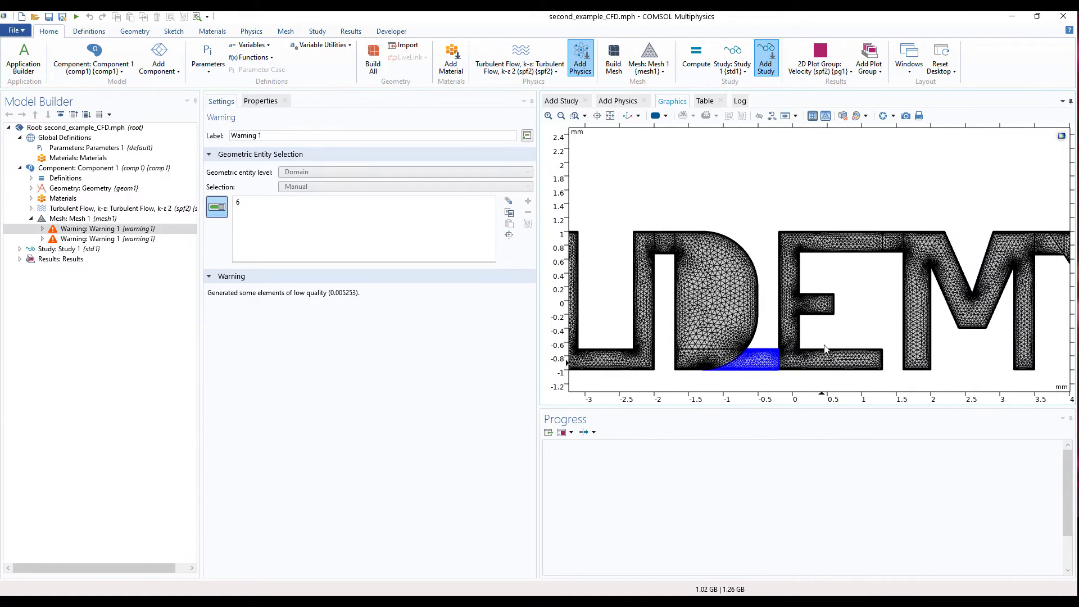
pyautogui.moveTo(830, 324); pyautogui.dragTo(830, 378, button='middle')
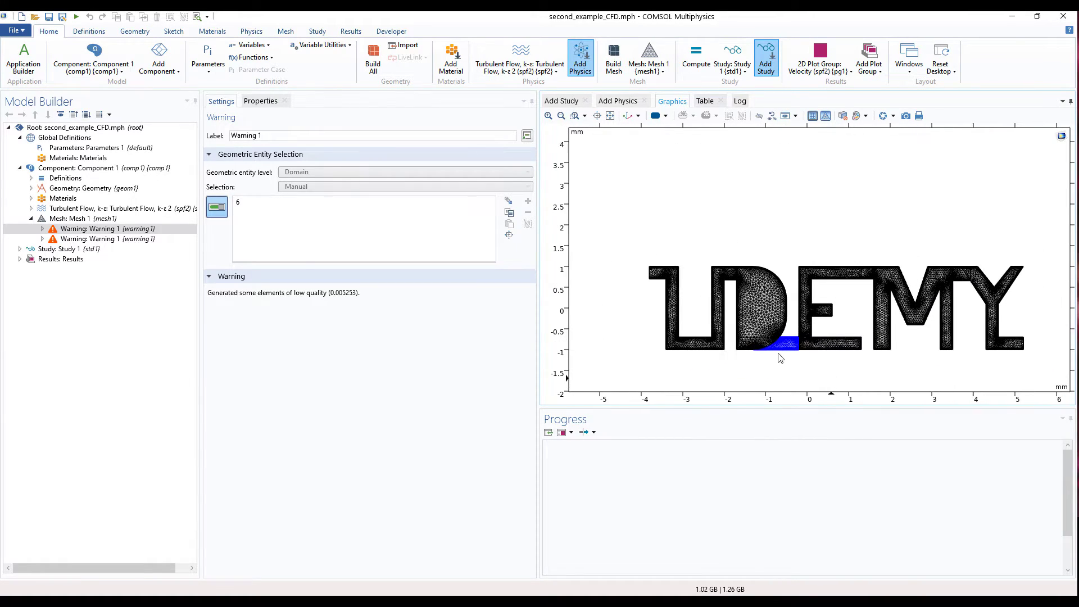
# Step: Examine the geometry sequence and the internal edges where the connector at the D's base crosses the D's curve
pyautogui.click(31, 188)
pyautogui.click(87, 189)
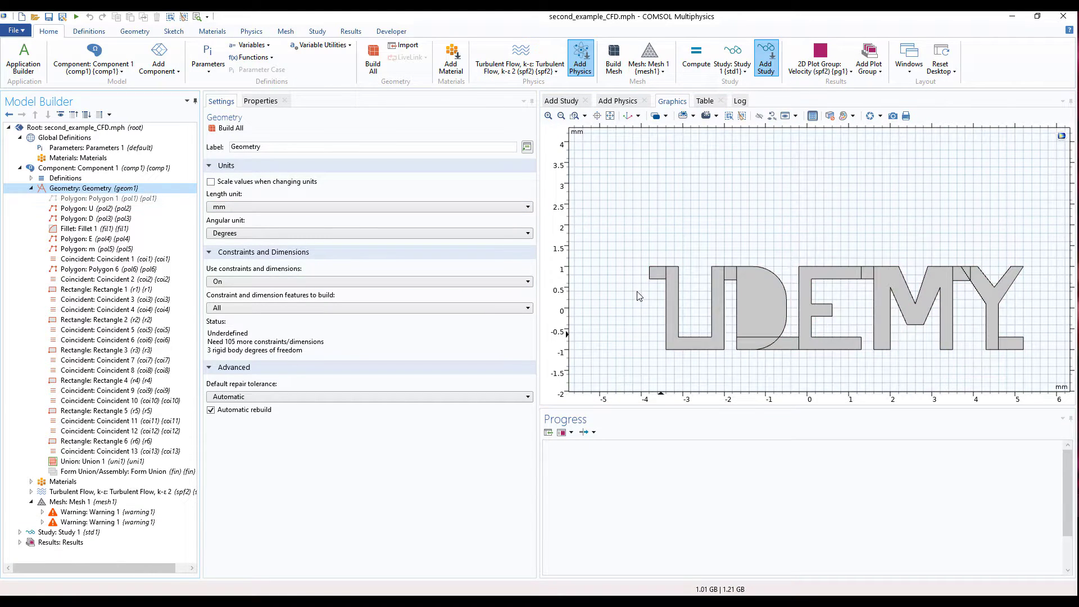
pyautogui.scroll(5, 777, 358)
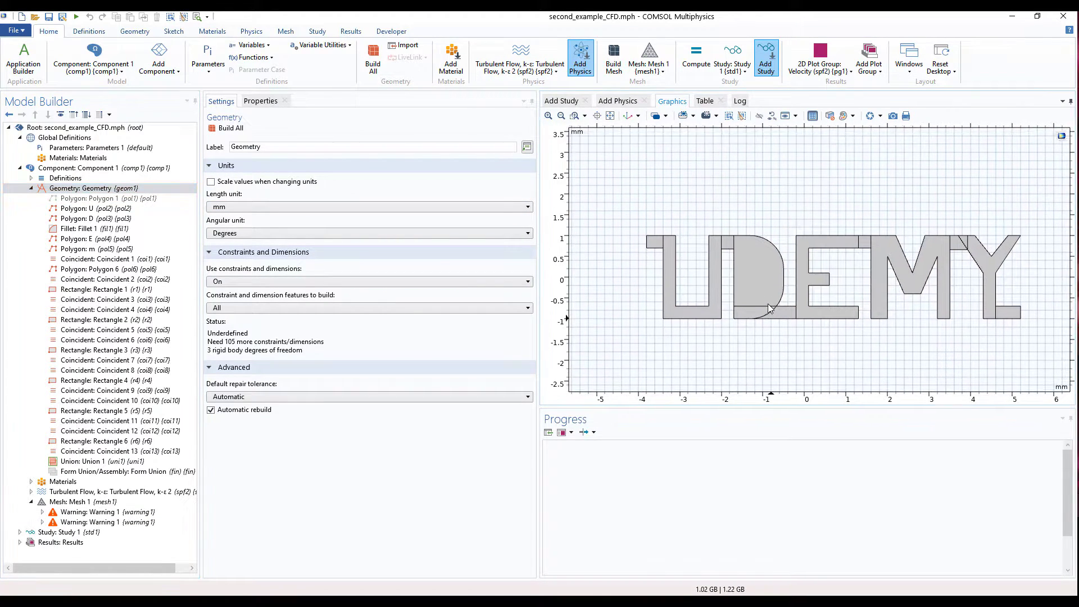
pyautogui.scroll(-5, 778, 194)
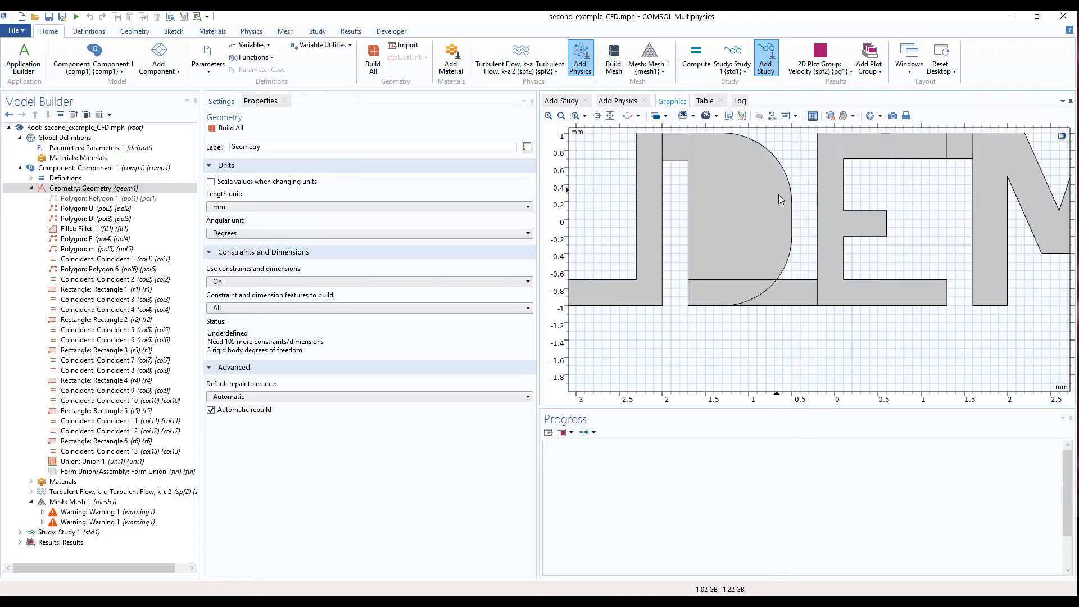
pyautogui.scroll(2, 788, 261)
pyautogui.scroll(-3, 790, 267)
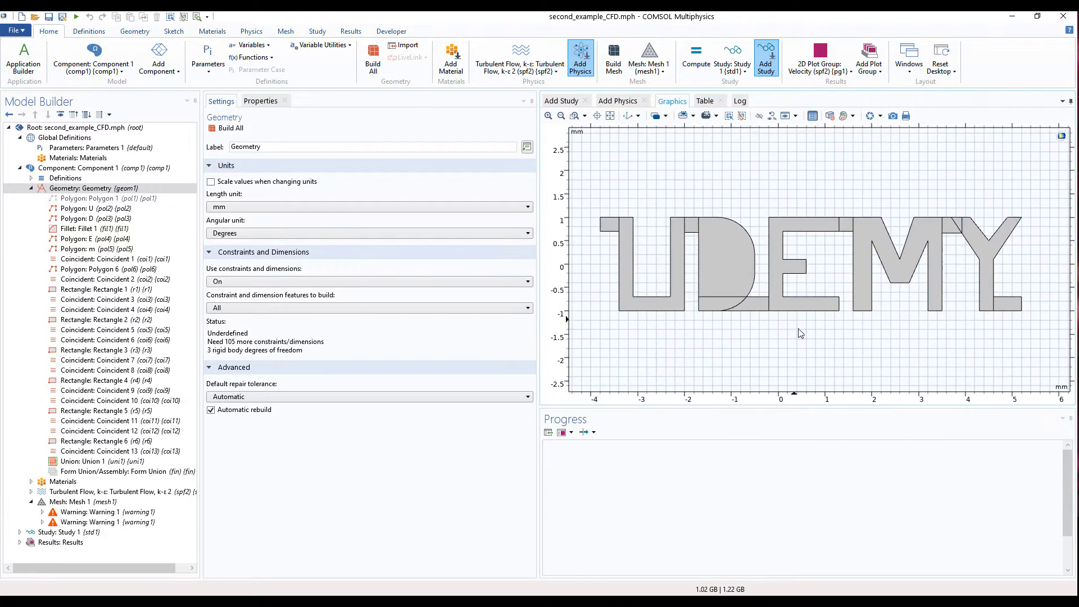
pyautogui.scroll(3, 767, 242)
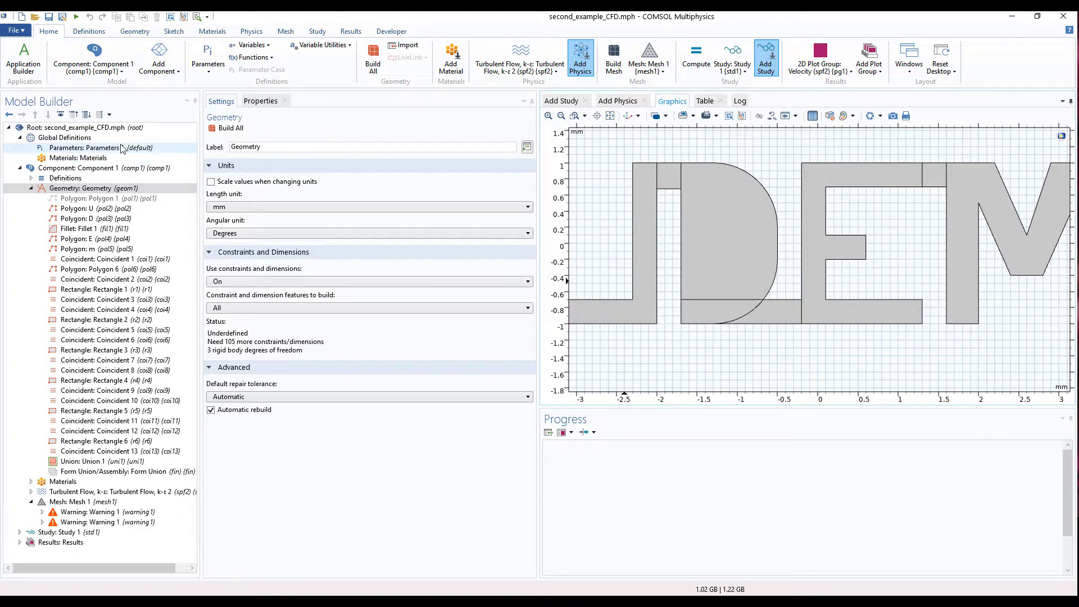
# Step: Add an Ignore Edges virtual operation covering the curved and horizontal internal edges at the base of the D
pyautogui.click(78, 189)
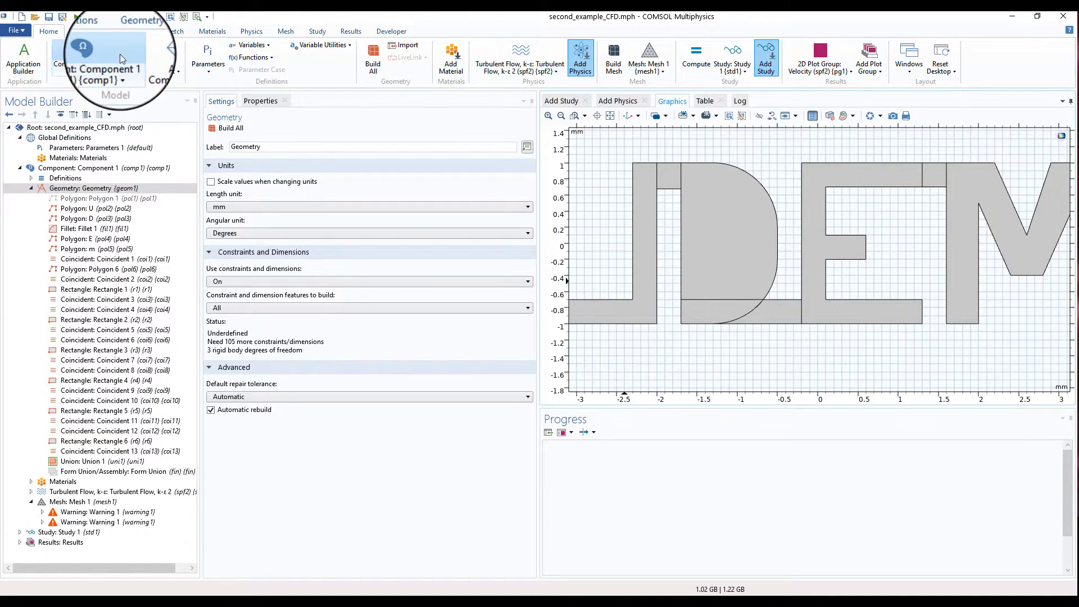
pyautogui.click(135, 32)
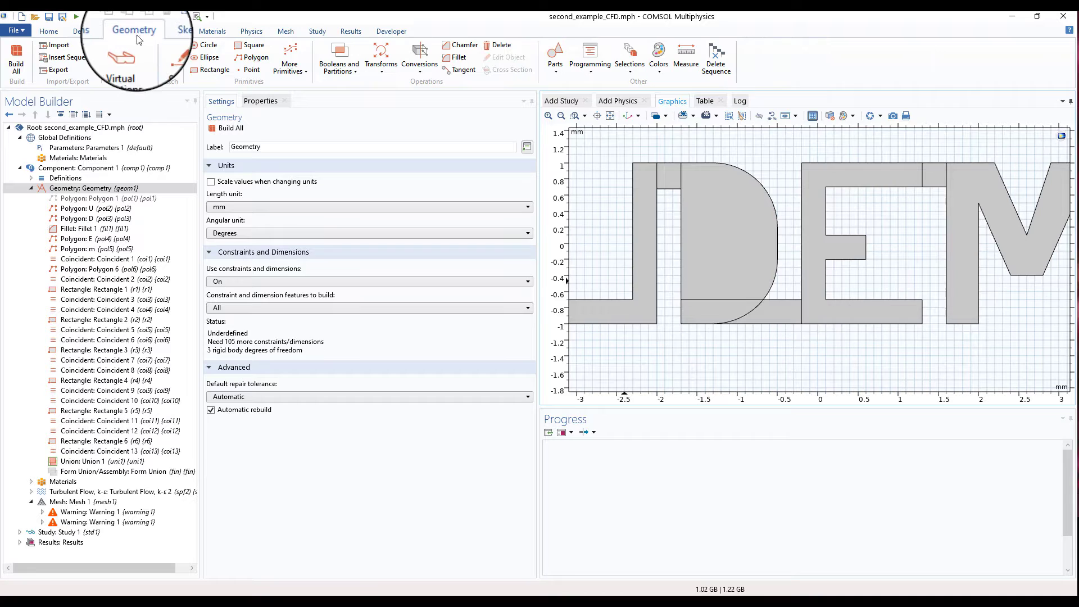
pyautogui.click(140, 72)
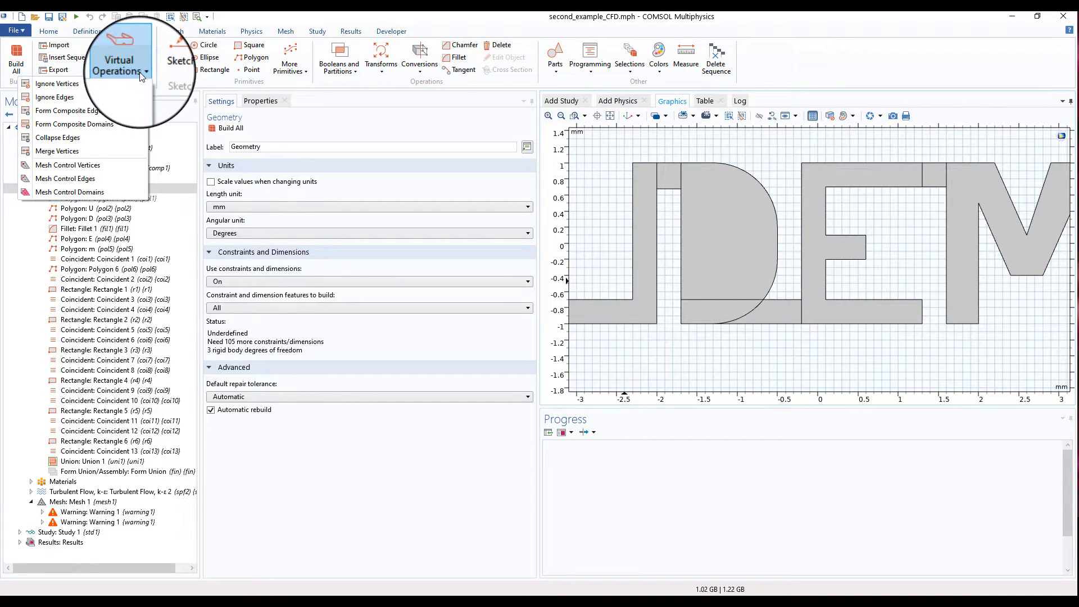
pyautogui.click(52, 100)
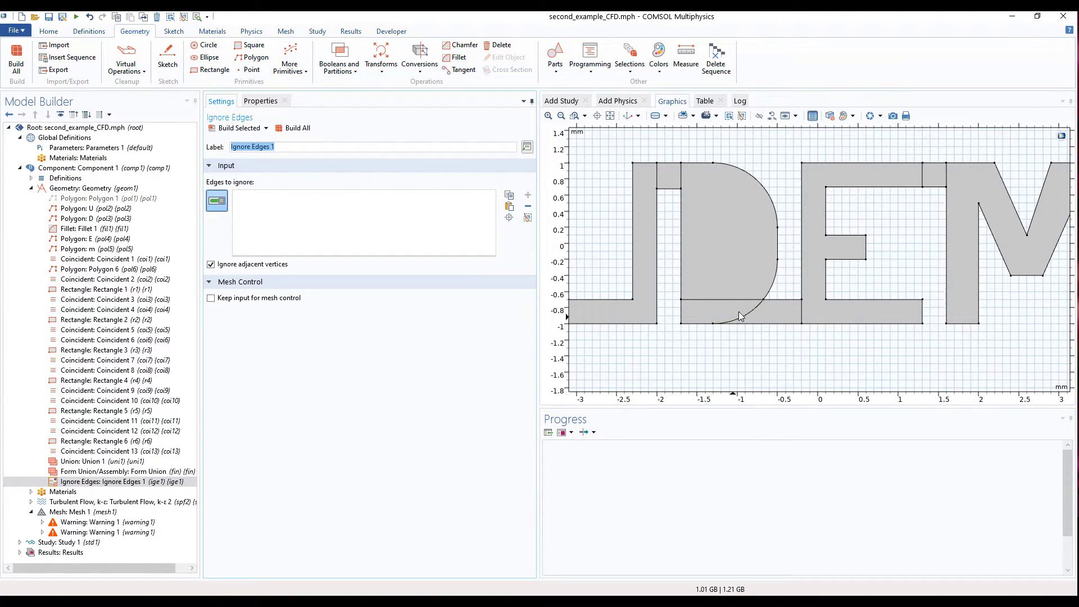
pyautogui.click(754, 308)
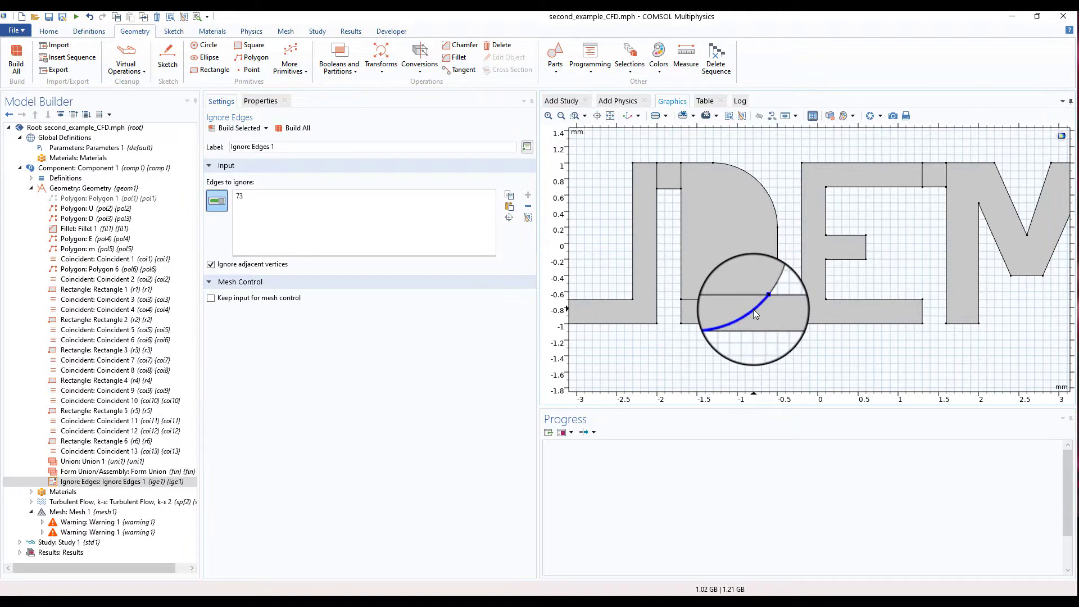
pyautogui.click(721, 300)
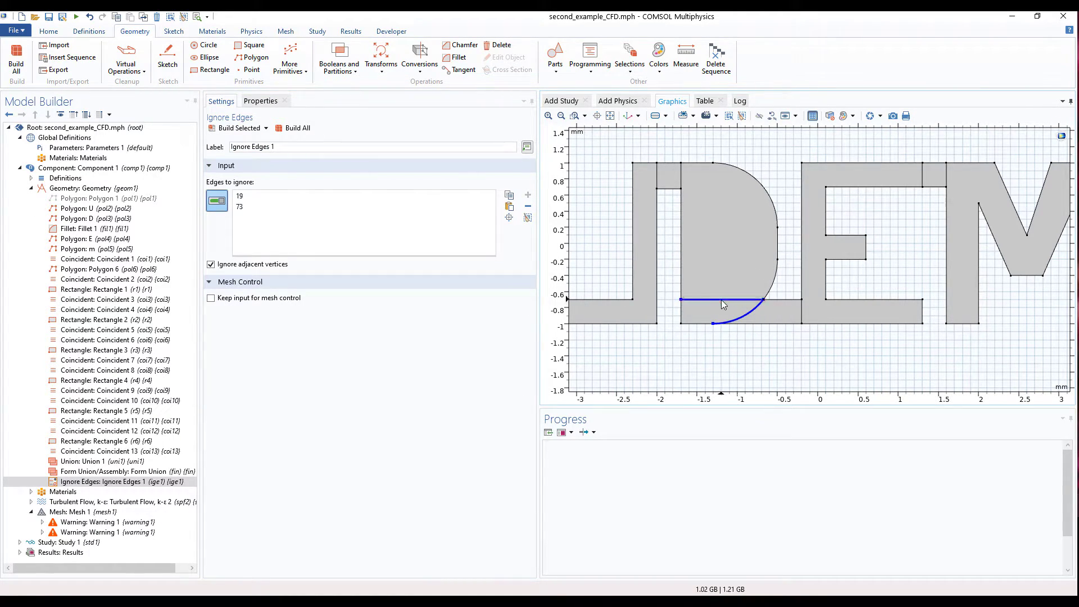
# Step: Add the internal edges of the U–D, E–M and M–Y connectors to the edges to ignore
pyautogui.click(681, 179)
pyautogui.scroll(-3, 882, 228)
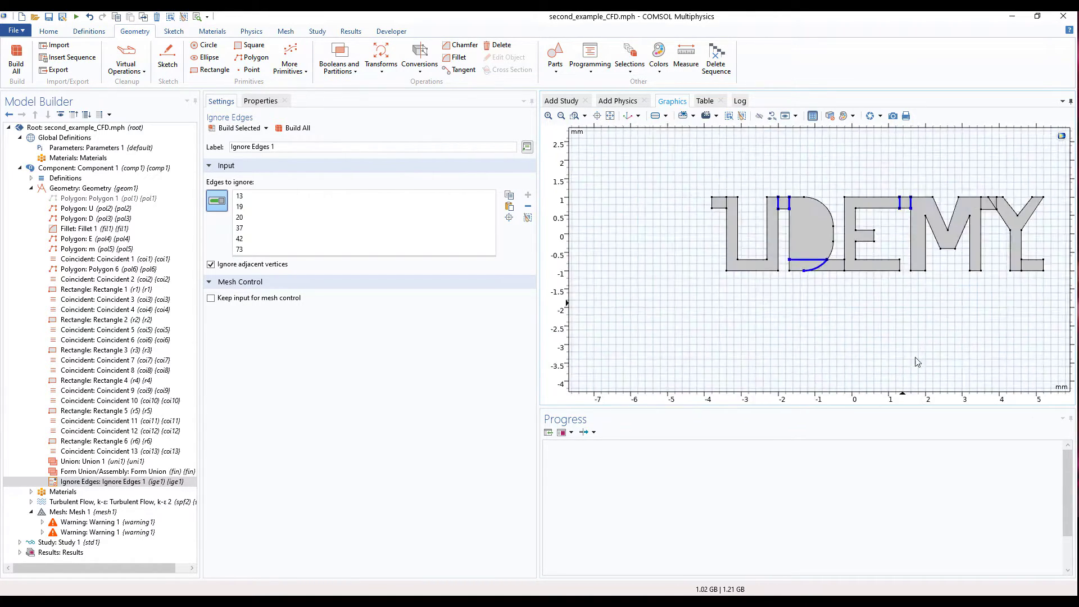
pyautogui.scroll(4, 953, 242)
pyautogui.moveTo(910, 179); pyautogui.dragTo(876, 273, button='right')
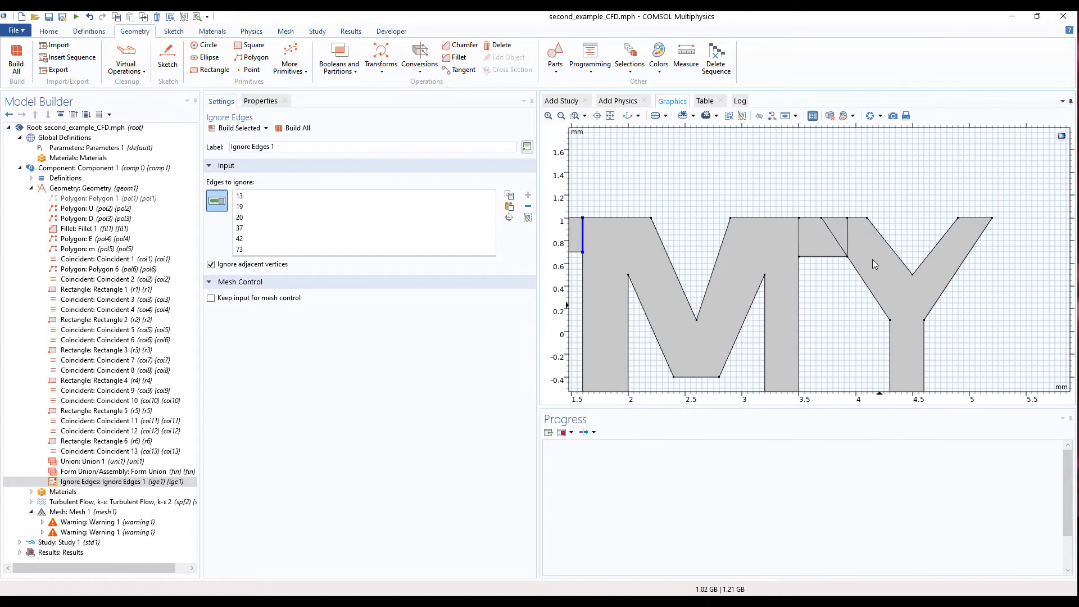
pyautogui.click(848, 239)
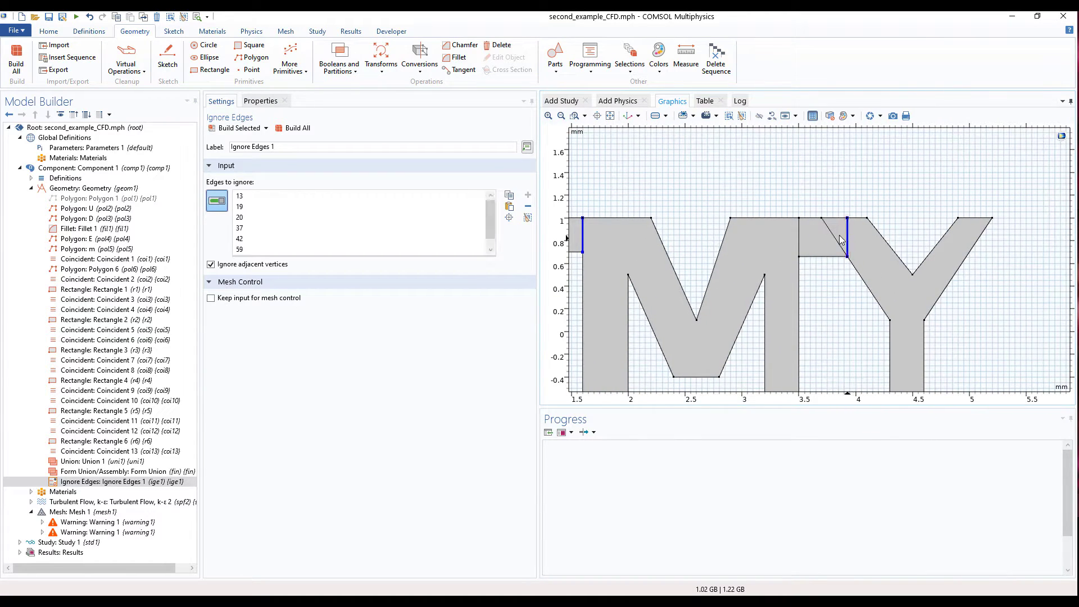
pyautogui.click(798, 237)
pyautogui.scroll(-4, 867, 284)
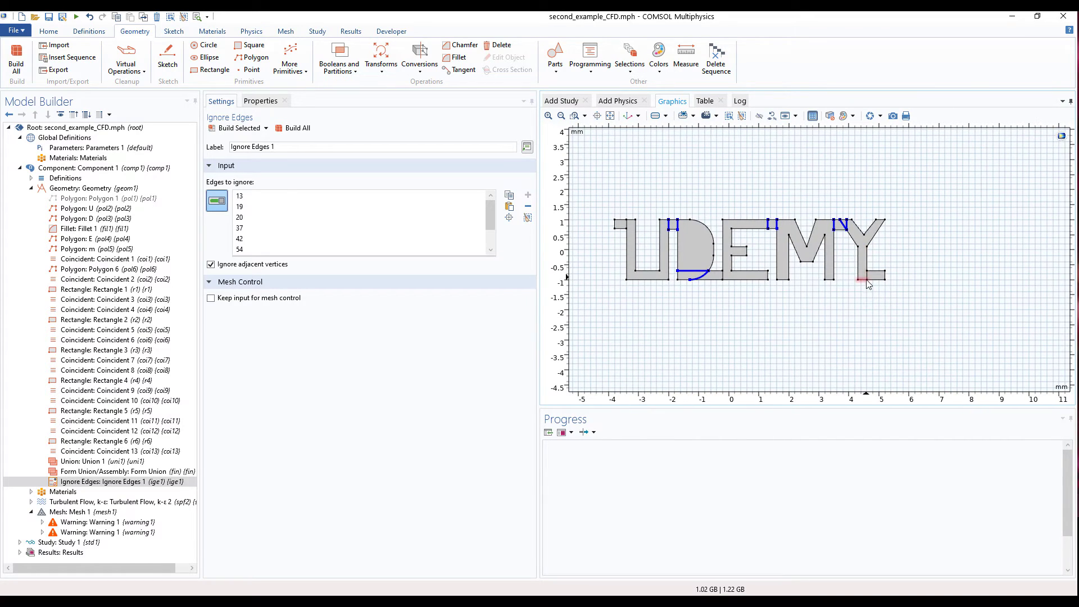
# Step: Add the internal edges at the Y's foot, the U's inlet stub and the D–E connector to the edges to ignore
pyautogui.scroll(5, 867, 281)
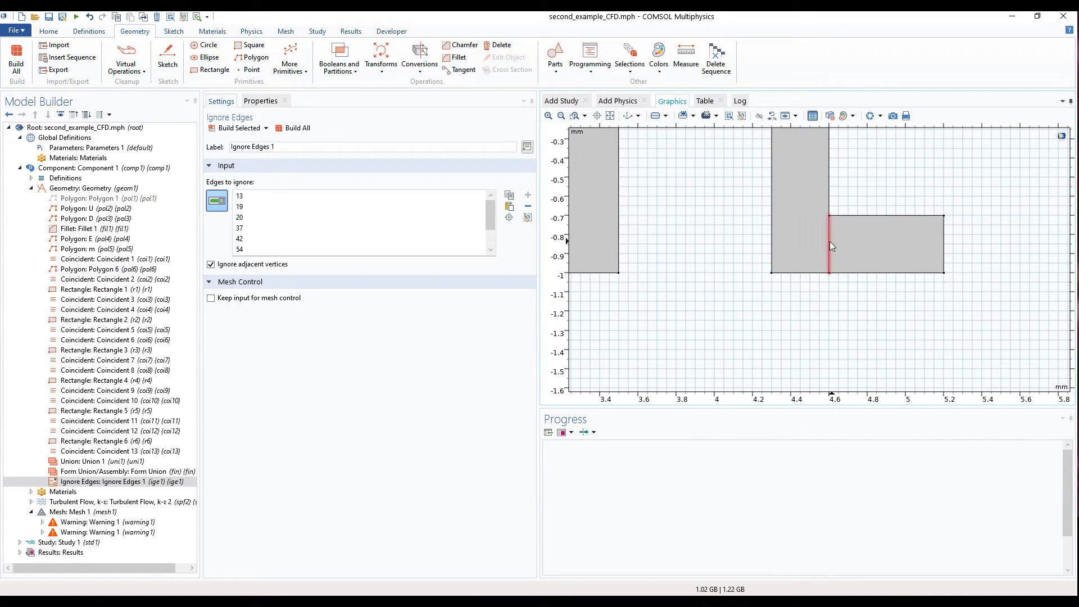
pyautogui.scroll(-5, 739, 328)
pyautogui.scroll(4, 757, 301)
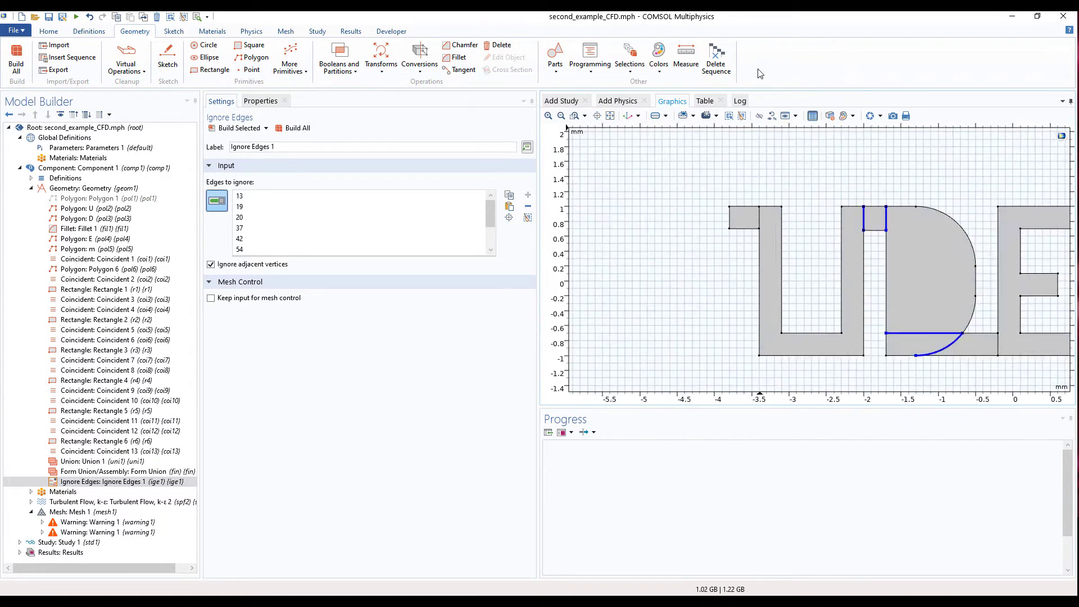
pyautogui.click(758, 217)
pyautogui.scroll(-4, 839, 309)
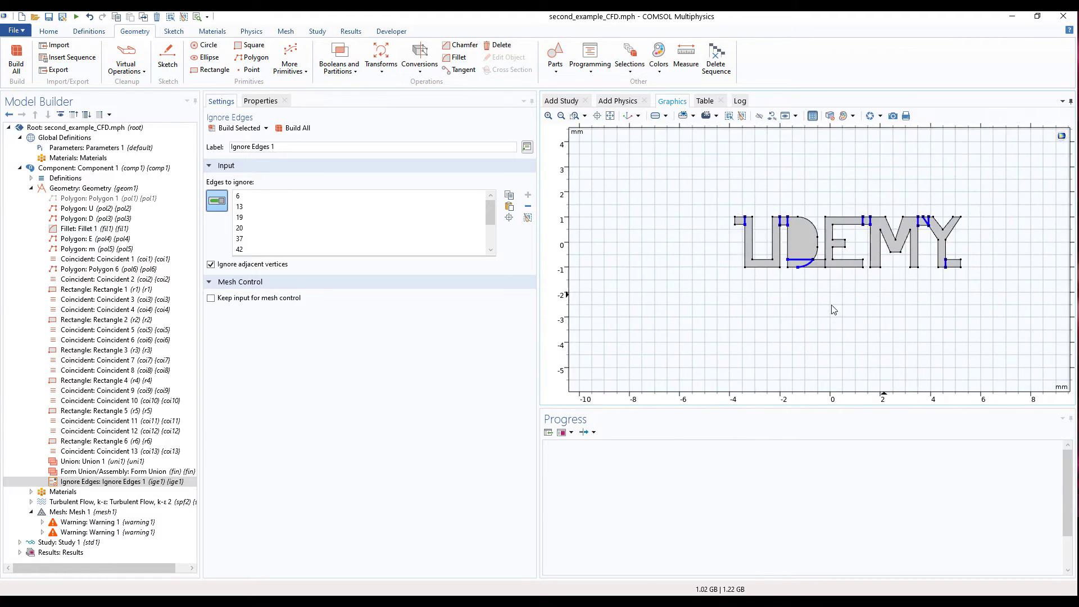
pyautogui.scroll(4, 838, 309)
pyautogui.click(707, 294)
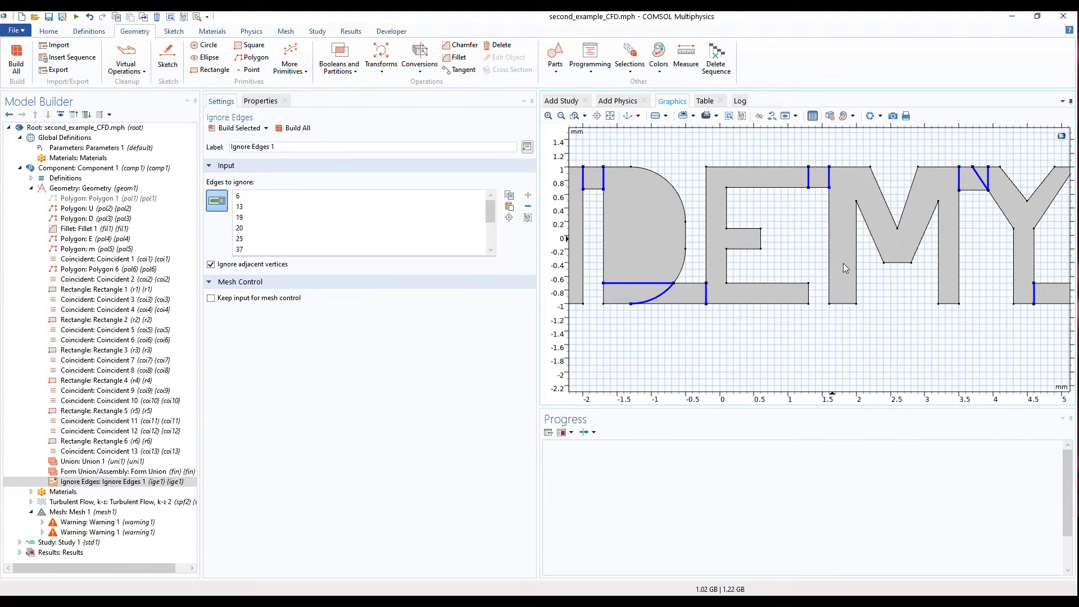
pyautogui.scroll(-2, 932, 263)
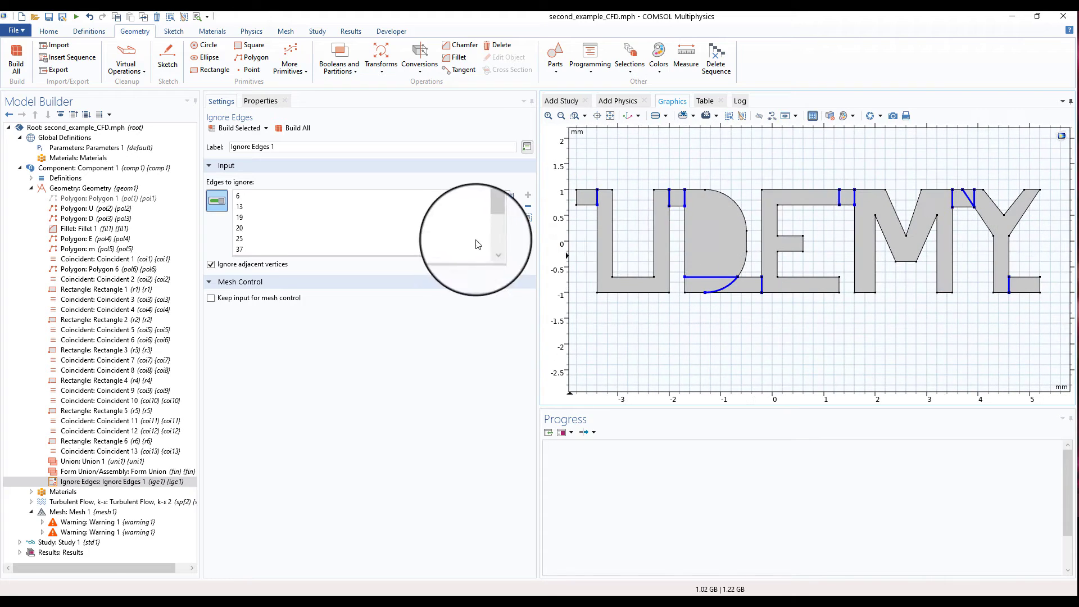
# Step: Build the geometry with the ignored edges and rebuild the physics-controlled mesh at the Normal element size
pyautogui.click(295, 129)
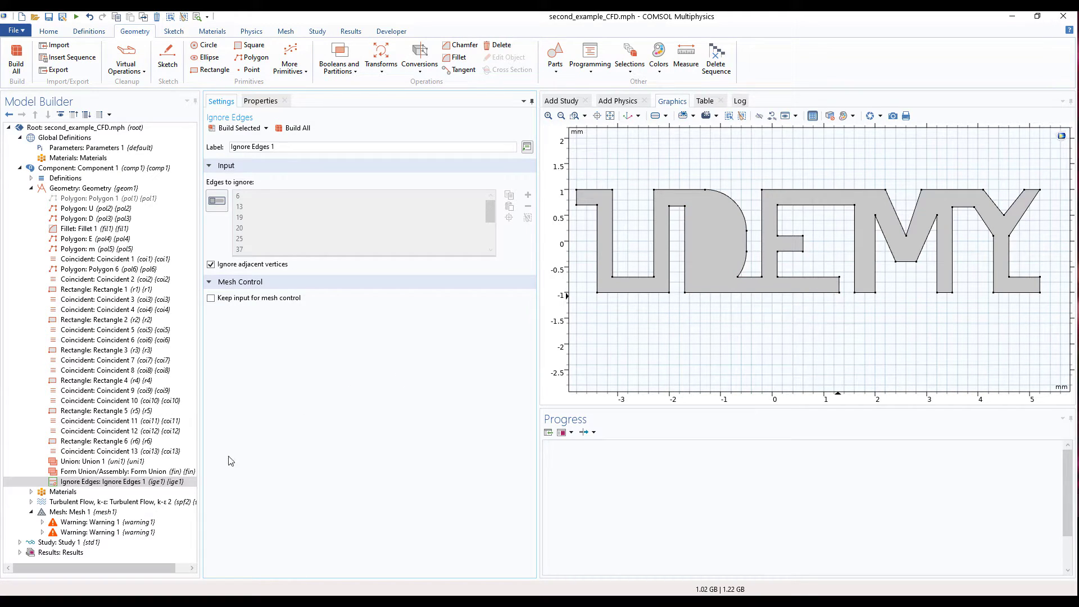
pyautogui.click(99, 512)
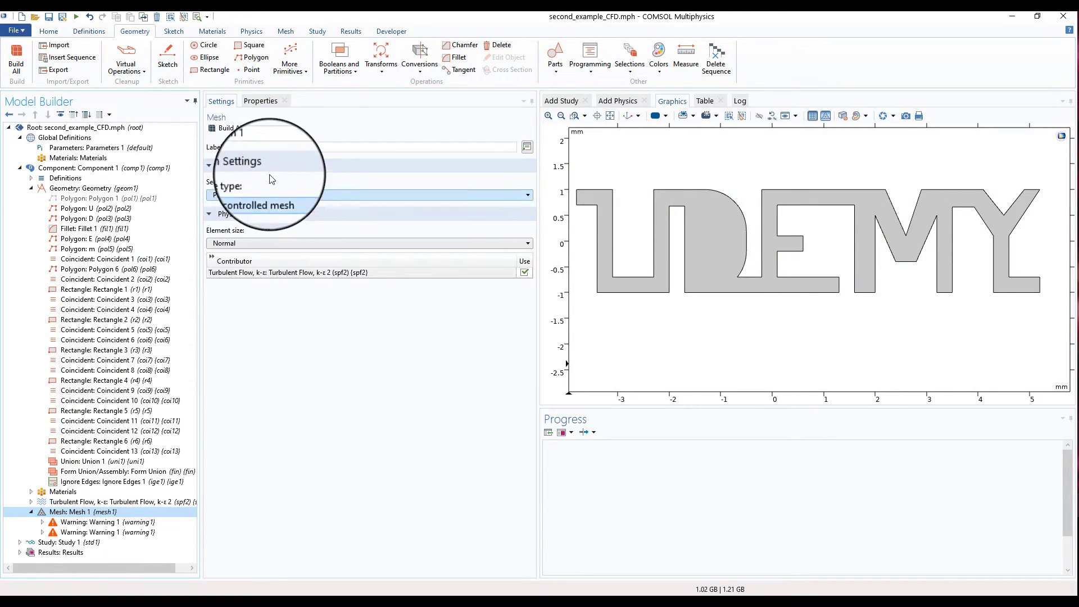
pyautogui.click(227, 128)
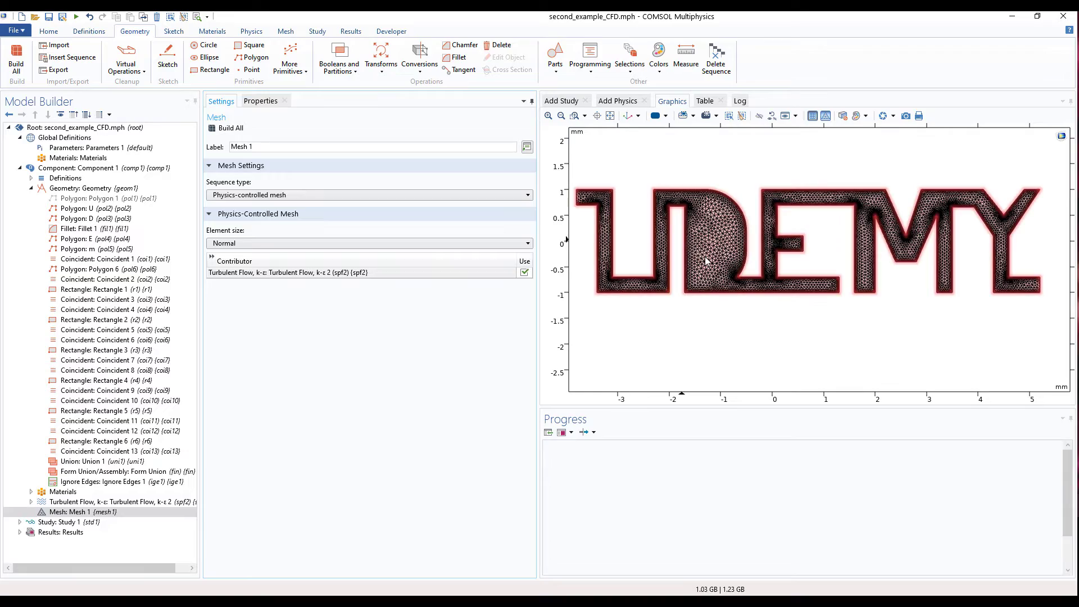
# Step: Examine the rebuilt Normal mesh around the junction of the D and E and along the rest of the channel
pyautogui.scroll(5, 700, 257)
pyautogui.scroll(-3, 782, 328)
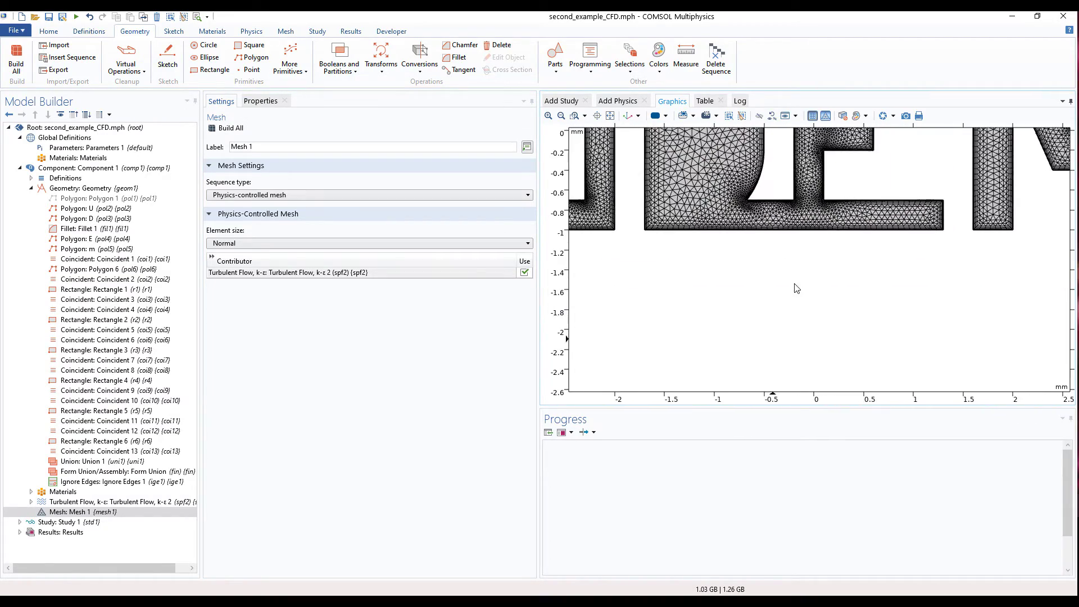
pyautogui.scroll(-5, 782, 328)
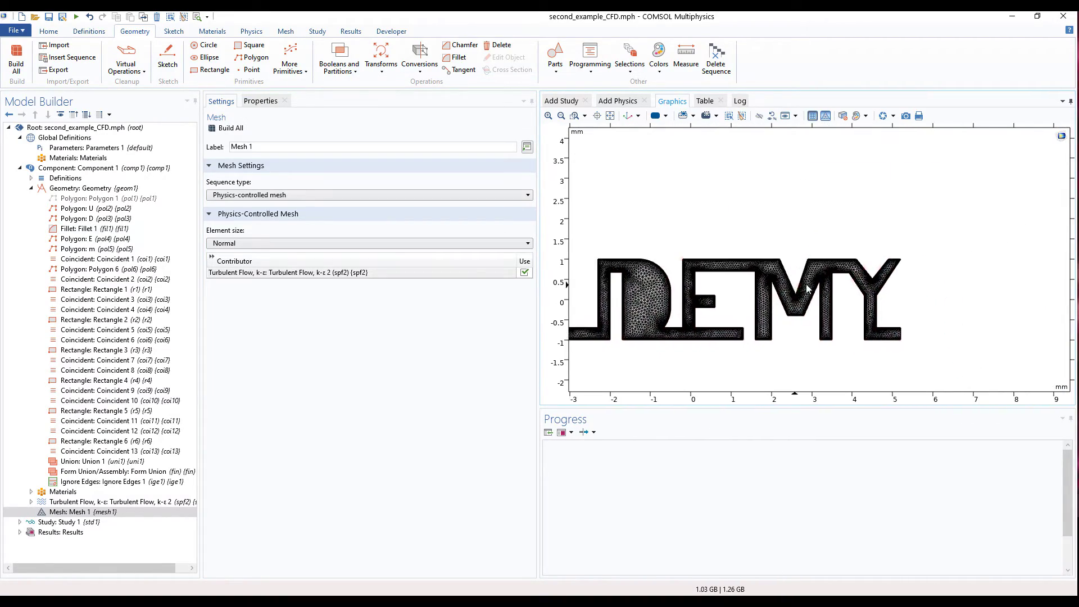
pyautogui.scroll(5, 706, 293)
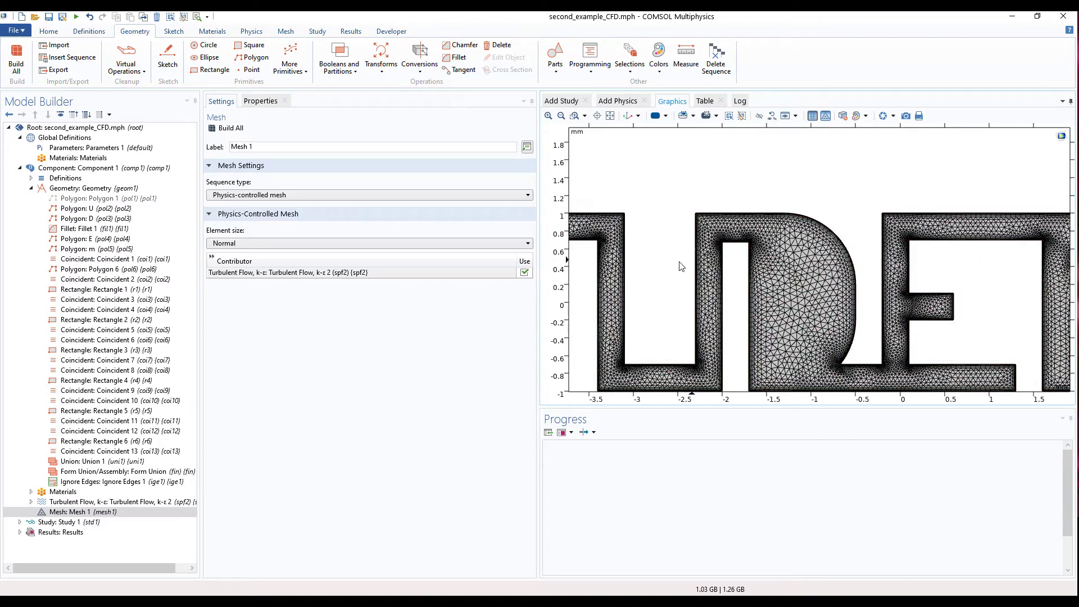
pyautogui.scroll(-4, 643, 277)
pyautogui.scroll(2, 744, 212)
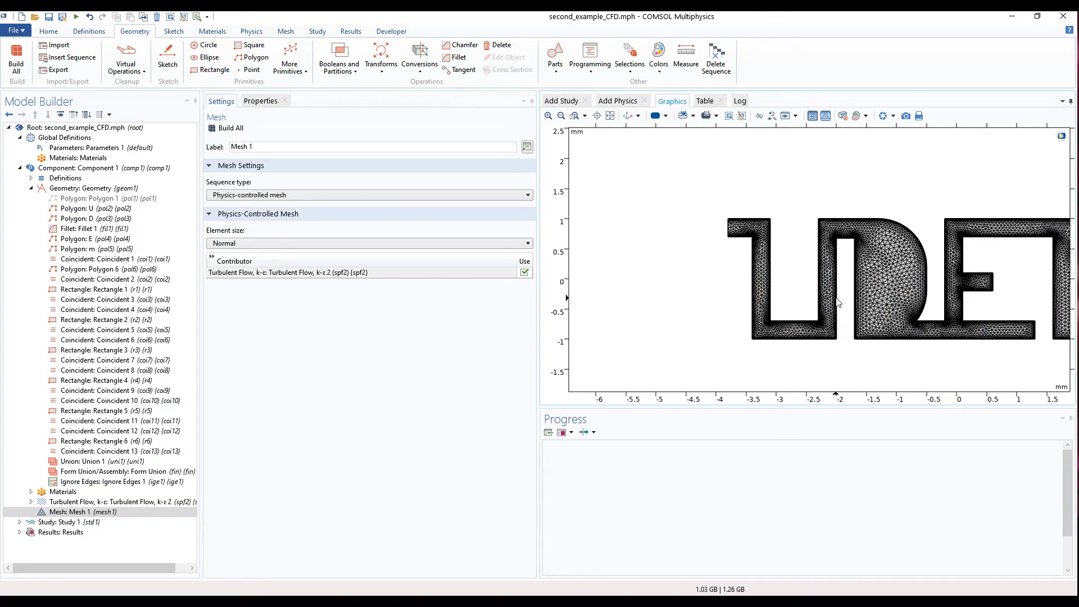
pyautogui.scroll(-1, 743, 212)
pyautogui.scroll(3, 740, 301)
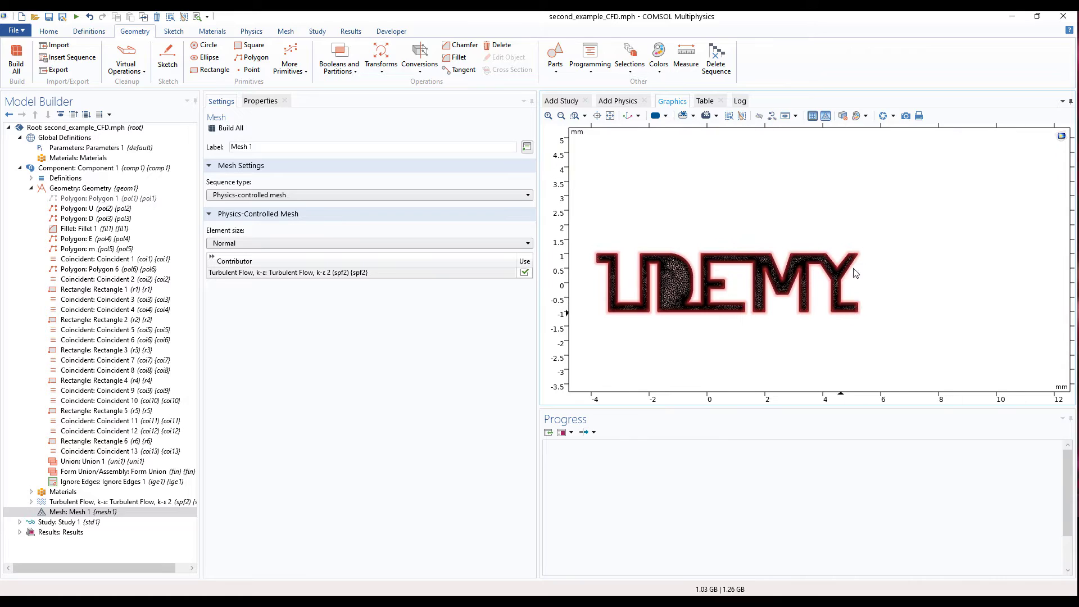
# Step: Set the physics-controlled mesh's element size to Coarser and rebuild the mesh
pyautogui.click(240, 248)
pyautogui.click(245, 322)
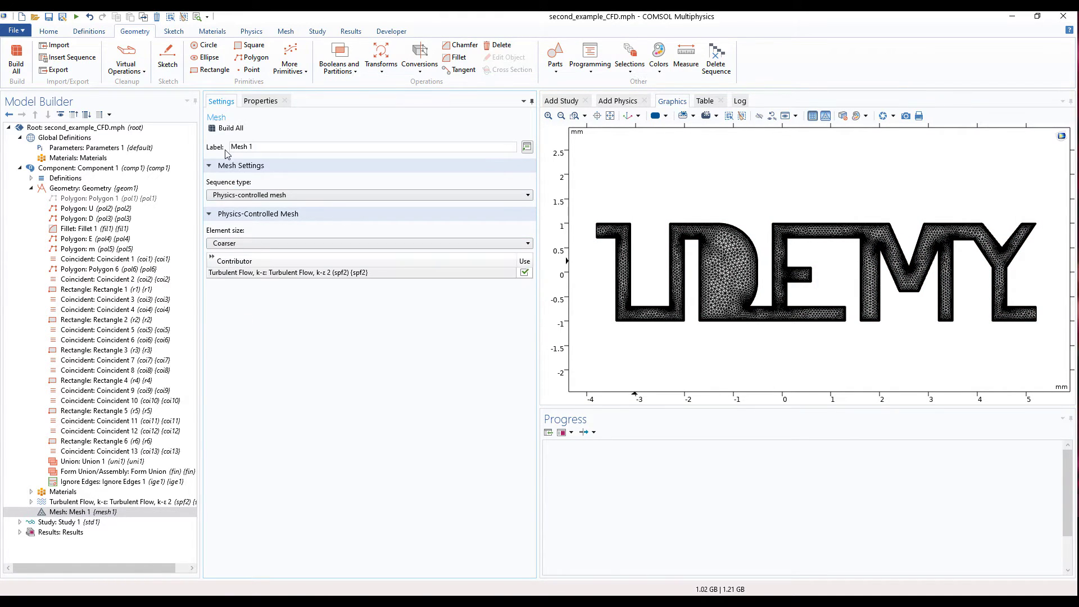
pyautogui.click(226, 132)
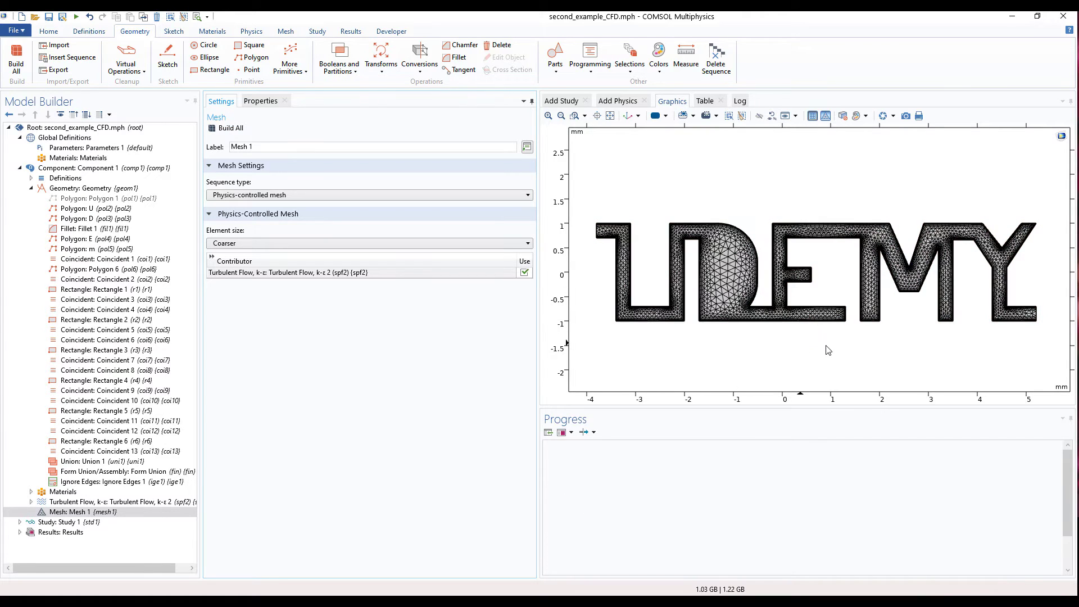
# Step: Examine the Coarser mesh and its boundary layers around the U and D corners, the U–D connector and the D's curve
pyautogui.click(667, 299)
pyautogui.scroll(5, 664, 301)
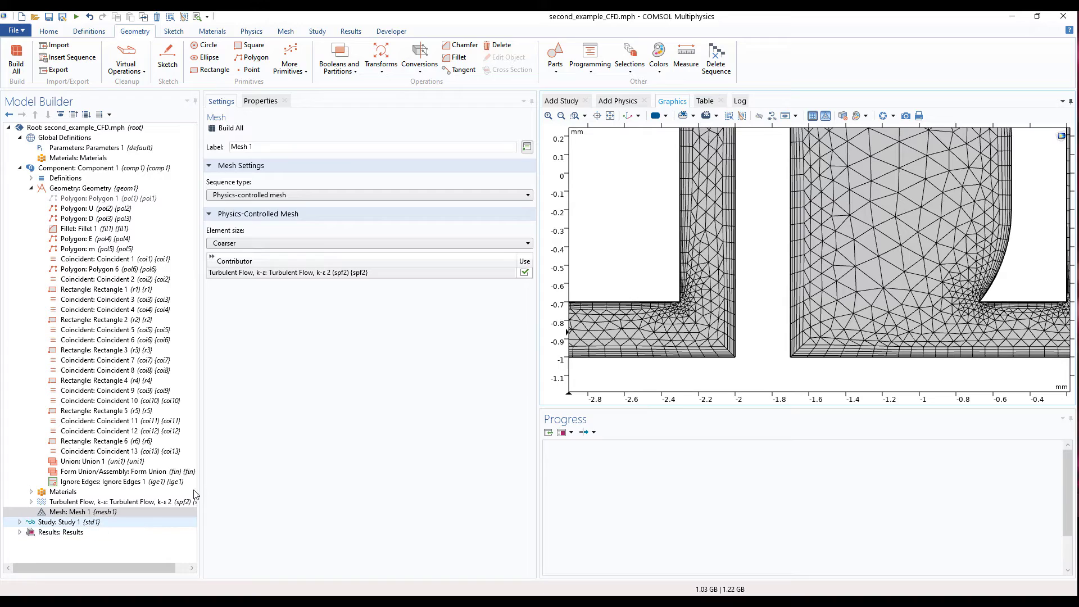
pyautogui.scroll(-5, 915, 244)
pyautogui.scroll(5, 1032, 241)
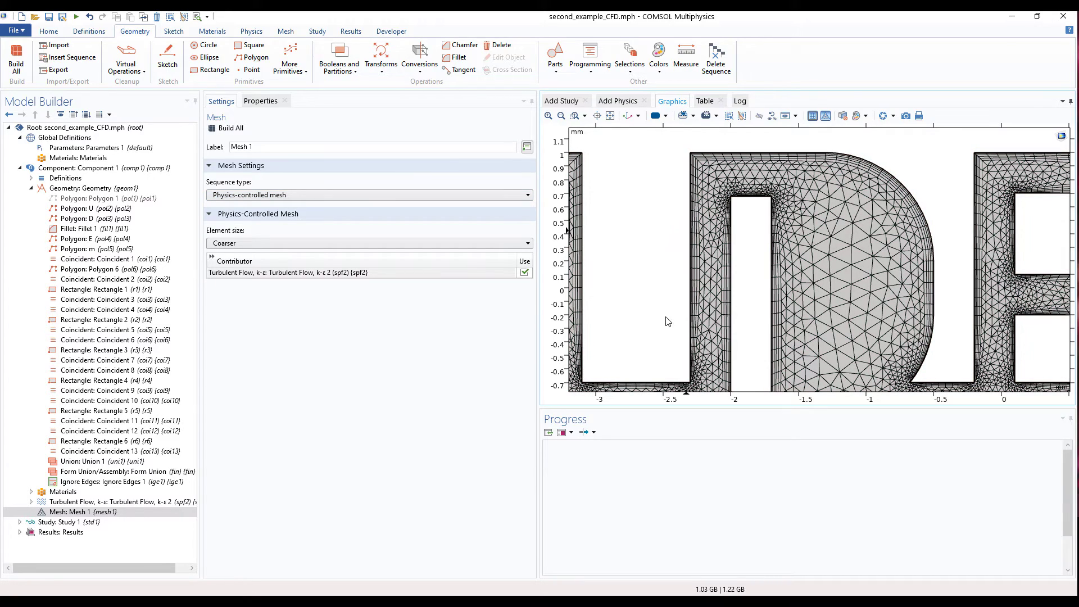
pyautogui.click(31, 189)
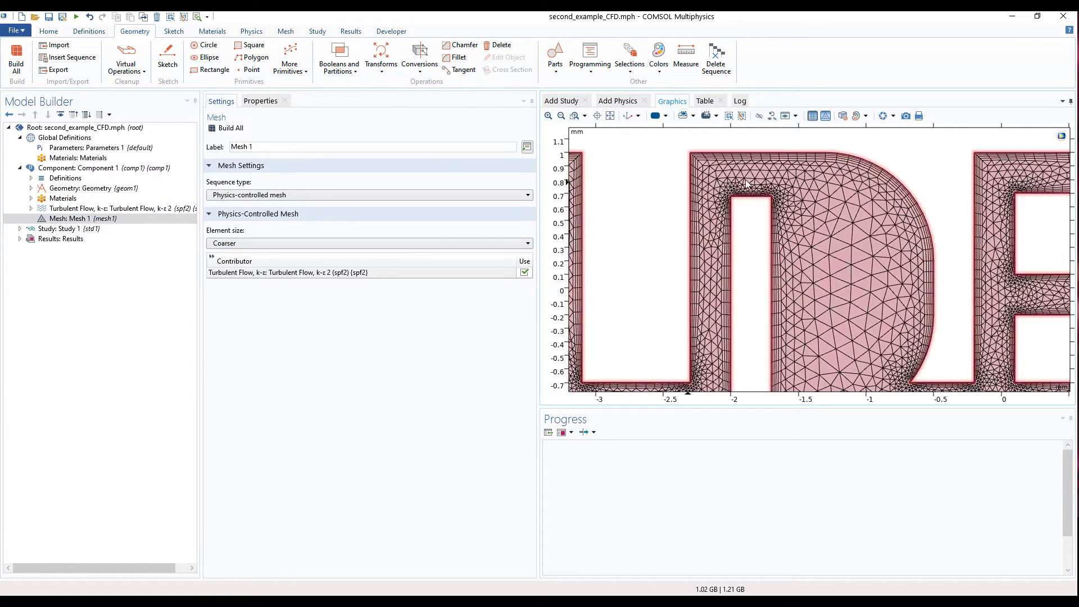
pyautogui.scroll(-2, 649, 293)
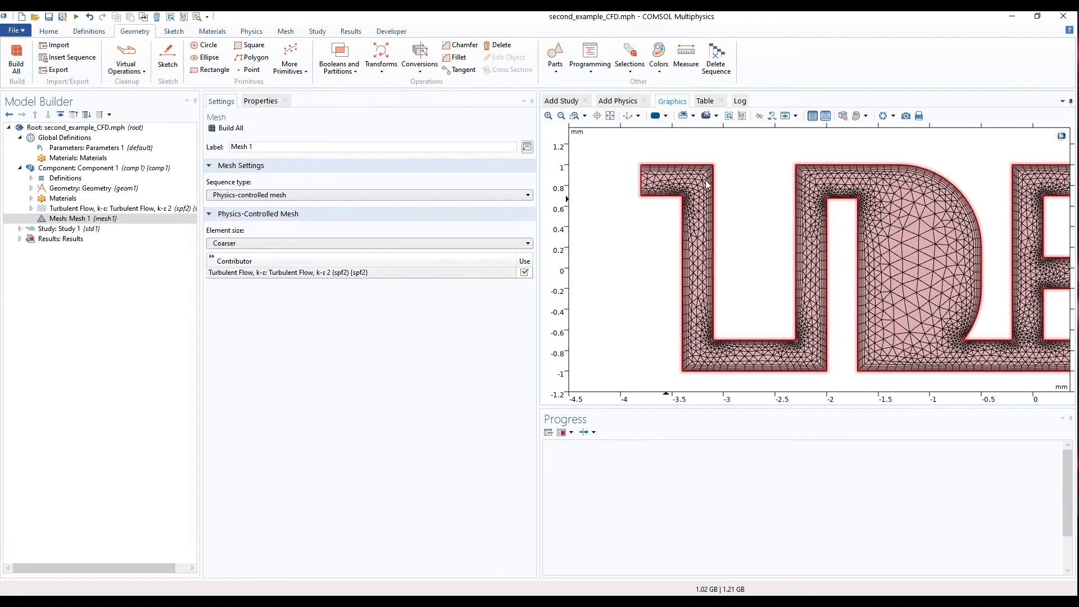
pyautogui.moveTo(813, 161); pyautogui.dragTo(737, 212, button='right')
pyautogui.moveTo(738, 211); pyautogui.dragTo(740, 101, button='middle')
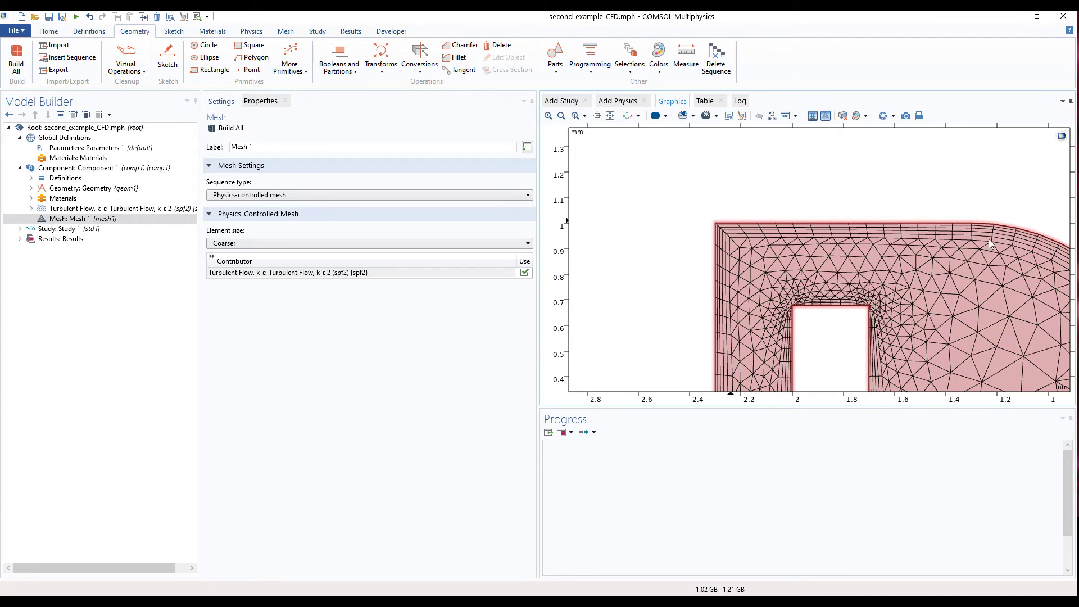
pyautogui.moveTo(948, 206); pyautogui.dragTo(949, 342, button='middle')
pyautogui.moveTo(951, 307); pyautogui.dragTo(702, 217, button='right')
pyautogui.moveTo(892, 210); pyautogui.dragTo(894, 296, button='middle')
pyautogui.moveTo(908, 266); pyautogui.dragTo(825, 268, button='right')
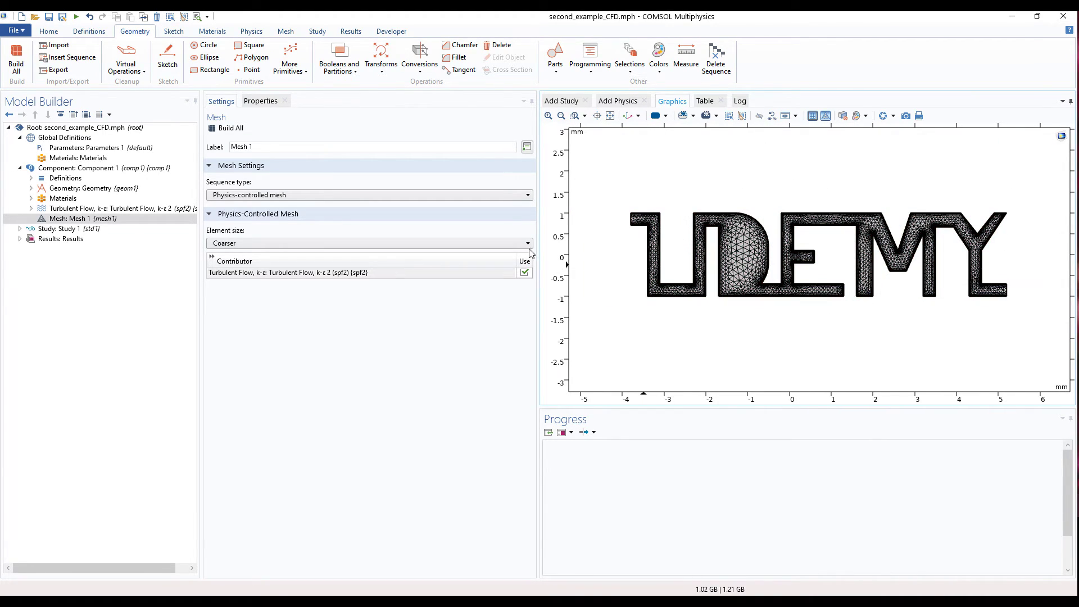